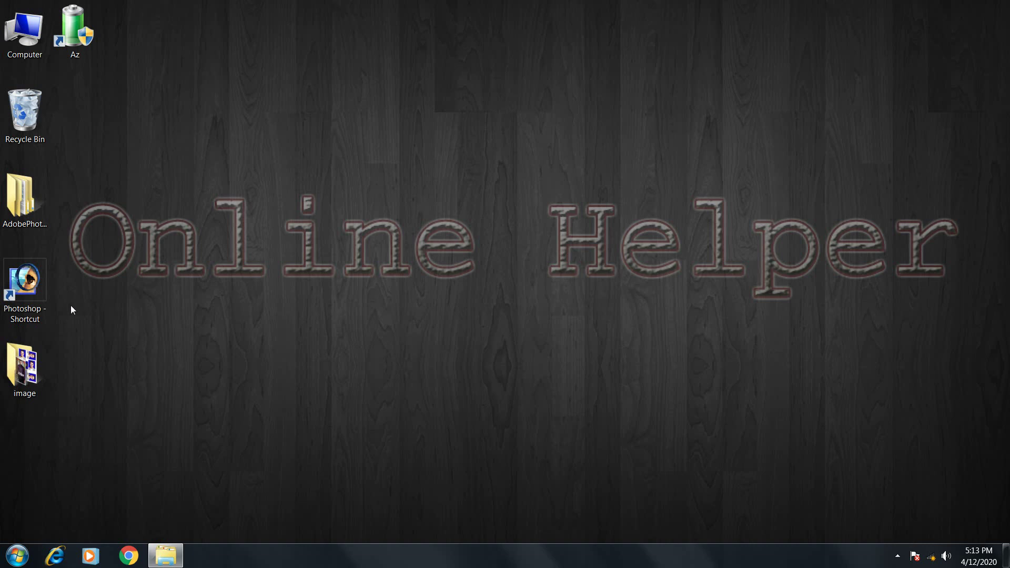
# Step: Launch Adobe Photoshop and open the Akshay-Kumar and main-qimg portrait photos from the image folder
pyautogui.click(40, 299)
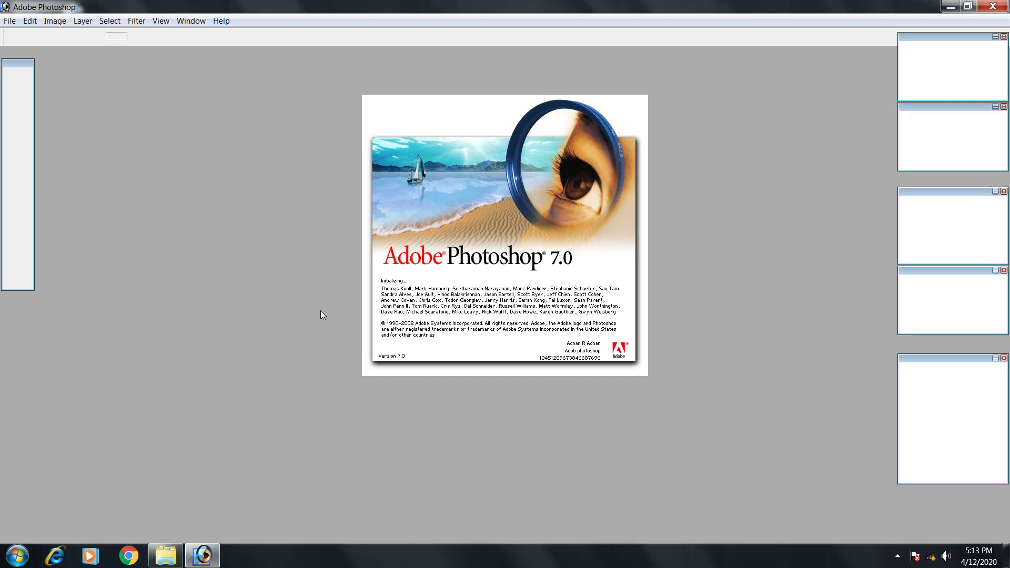
pyautogui.doubleClick(387, 280)
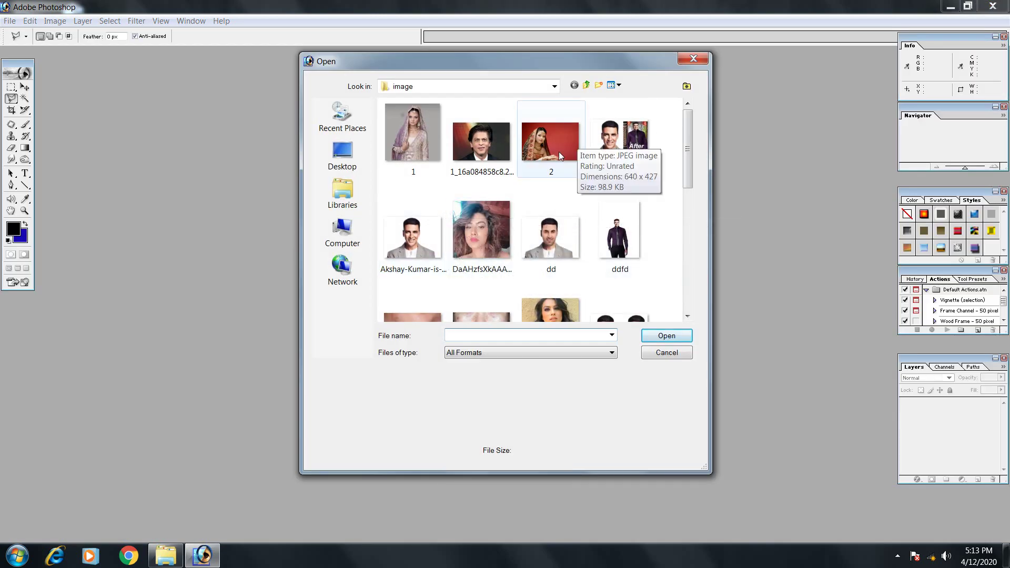
pyautogui.click(485, 274)
pyautogui.scroll(1, 485, 277)
pyautogui.click(424, 254)
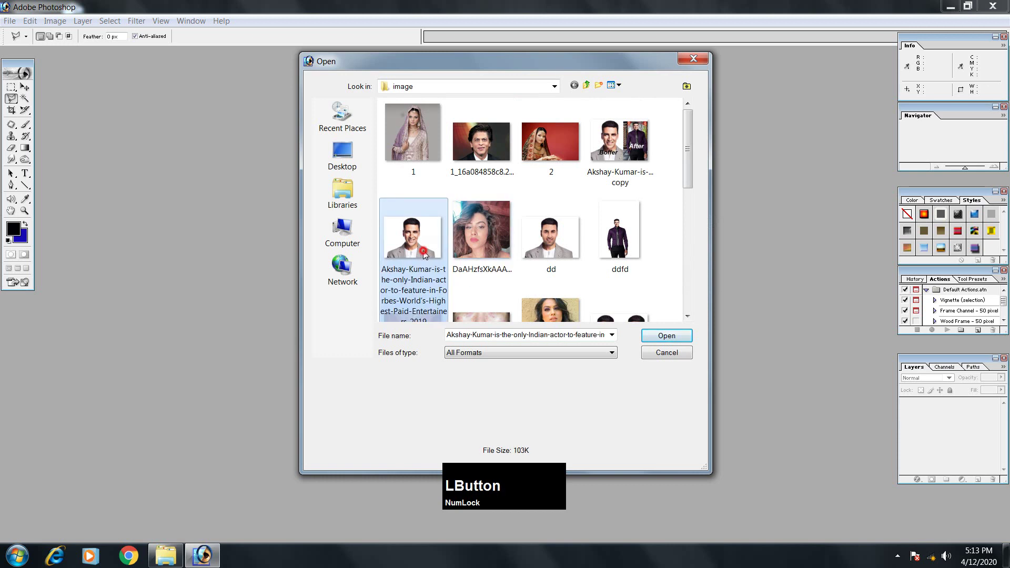
pyautogui.moveTo(684, 161); pyautogui.dragTo(685, 243)
pyautogui.keyDown('ctrl'); pyautogui.click(426, 190); pyautogui.keyUp('ctrl')
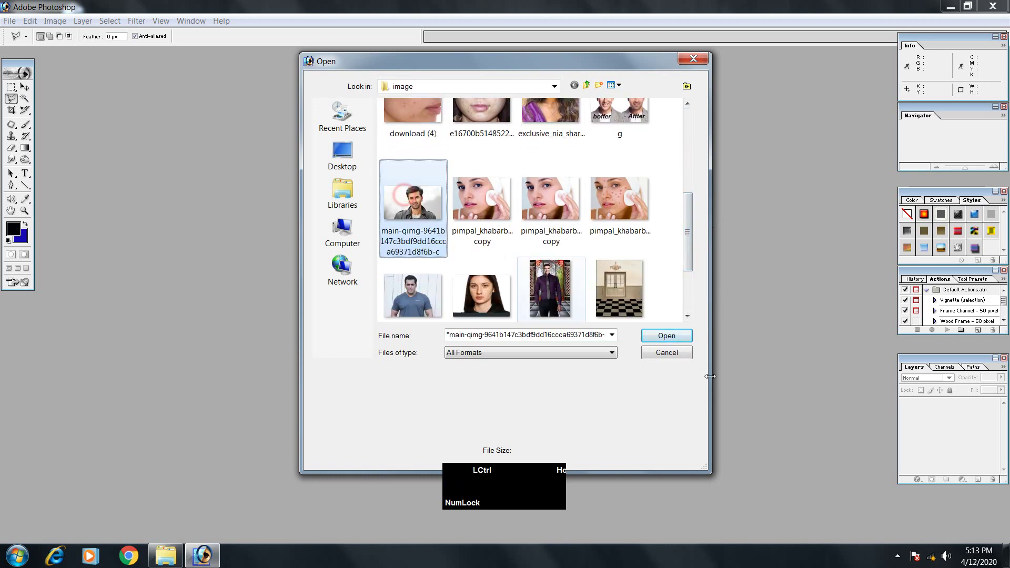
pyautogui.click(667, 334)
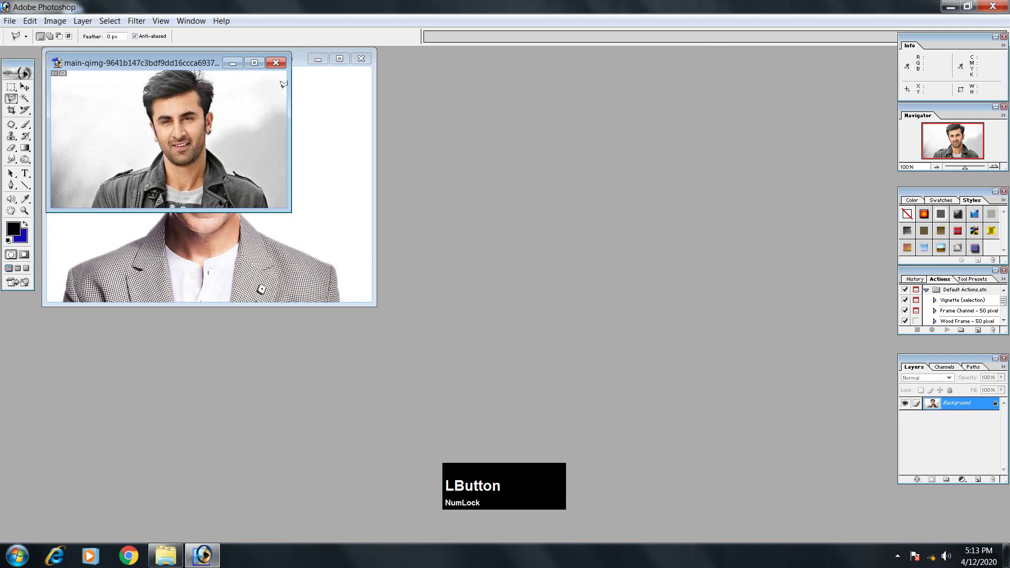
# Step: Select the face in the main-qimg photo with the Polygonal Lasso, tracing the hairline, cheeks and jaw
pyautogui.moveTo(172, 63); pyautogui.dragTo(465, 93)
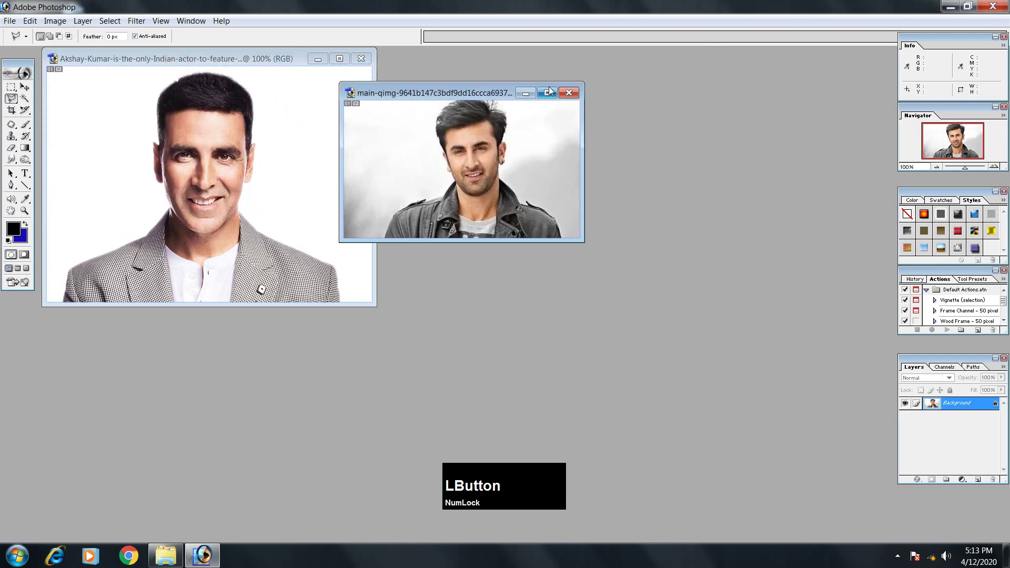
pyautogui.click(548, 91)
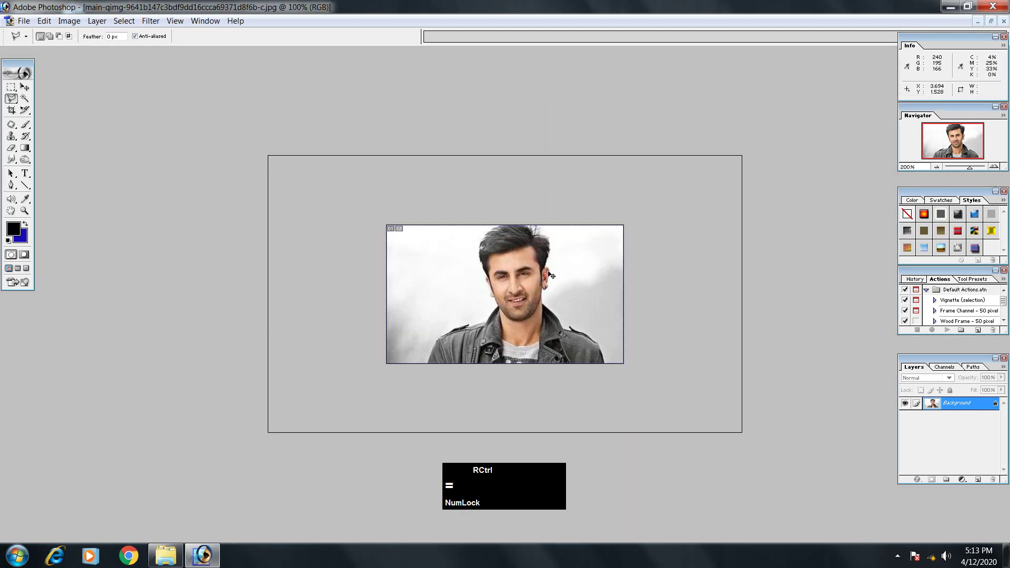
pyautogui.hotkey('ctrl', '+')
pyautogui.hotkey('ctrl', '+')
pyautogui.click(8, 100)
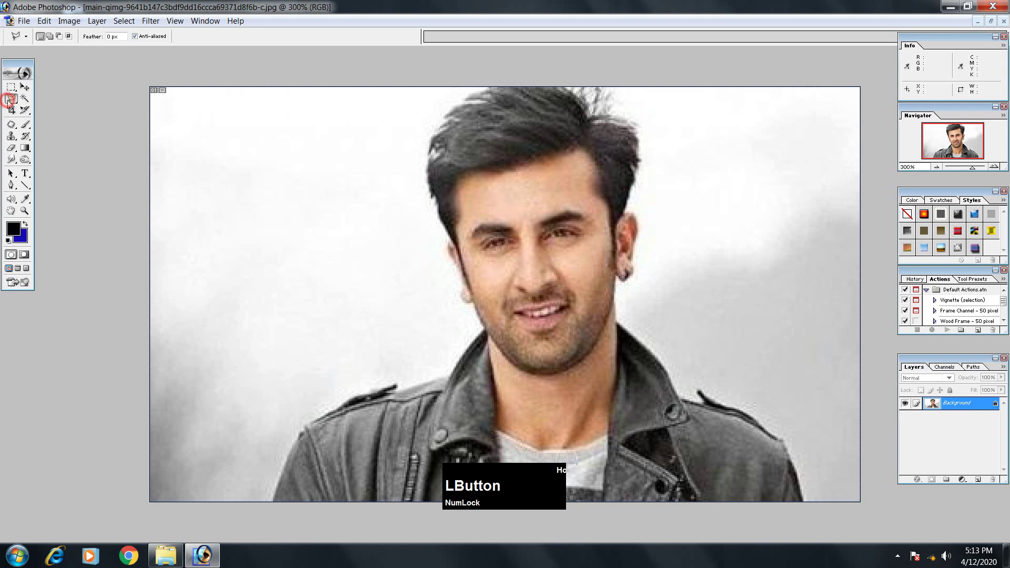
pyautogui.click(61, 115)
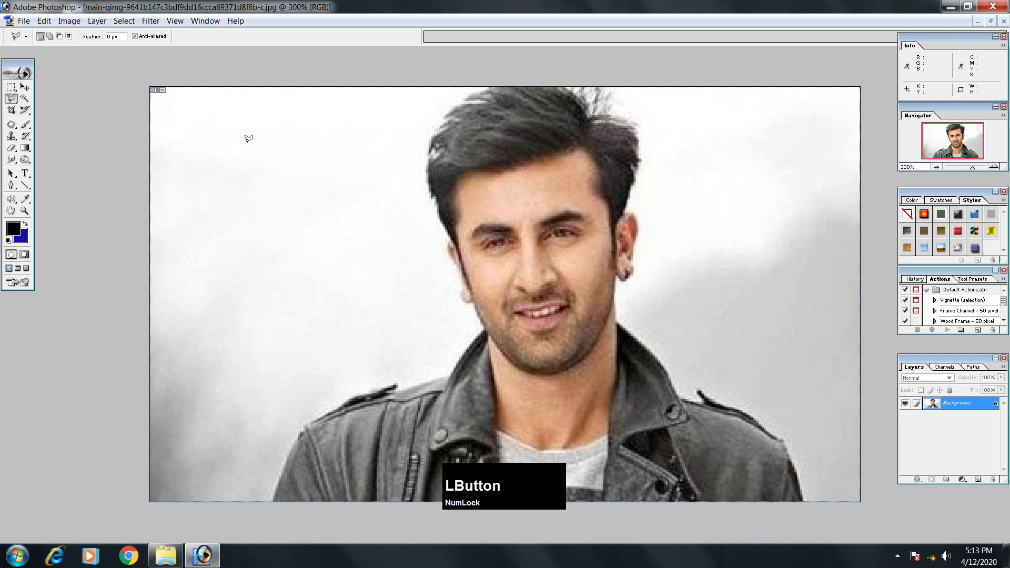
pyautogui.click(477, 177)
pyautogui.click(615, 284)
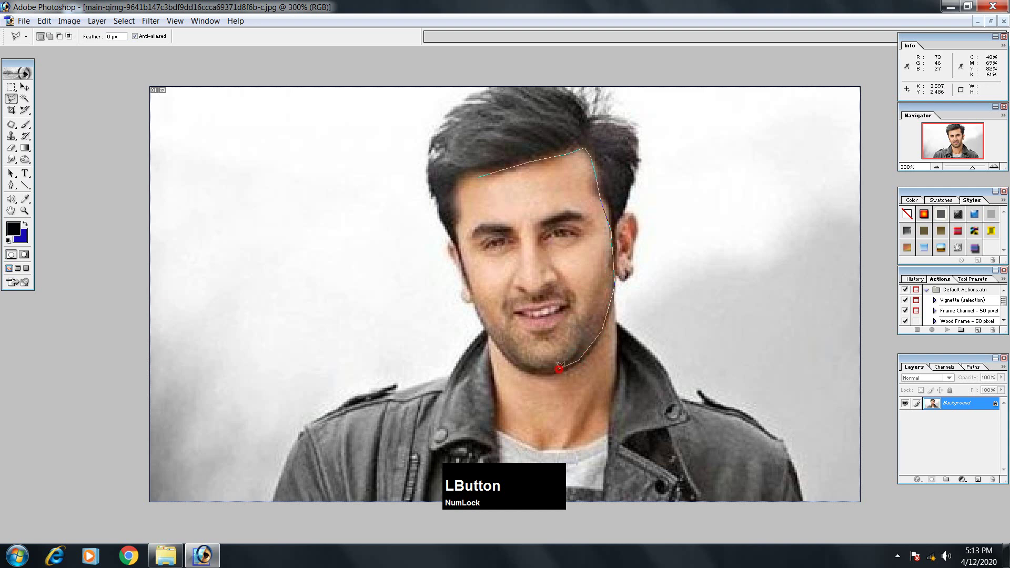
pyautogui.press('BackSpace')
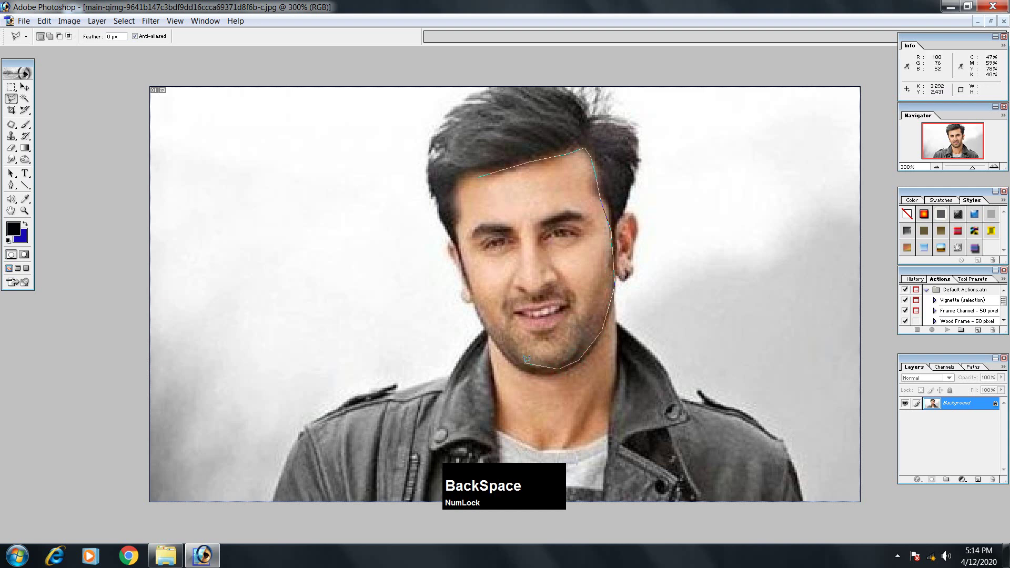
pyautogui.click(527, 363)
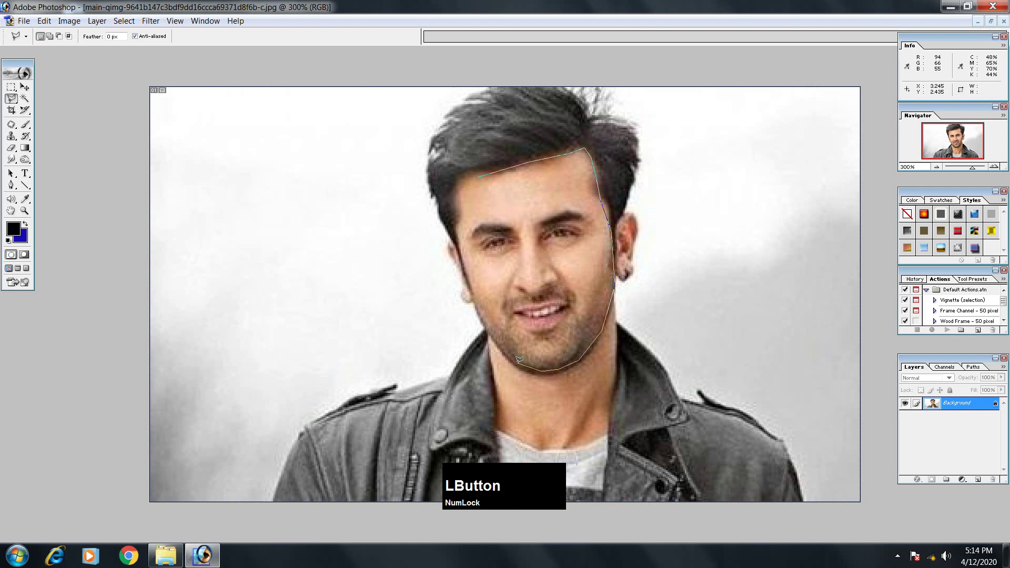
pyautogui.click(524, 369)
pyautogui.click(455, 221)
pyautogui.click(472, 174)
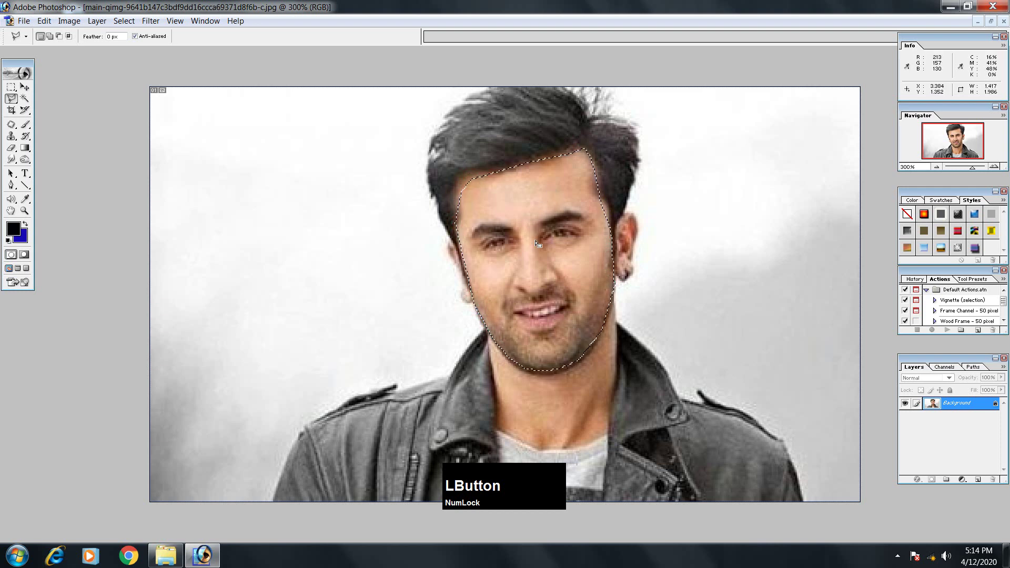
# Step: Feather the face selection with a radius of 2 pixels
pyautogui.rightClick(537, 198)
pyautogui.click(558, 230)
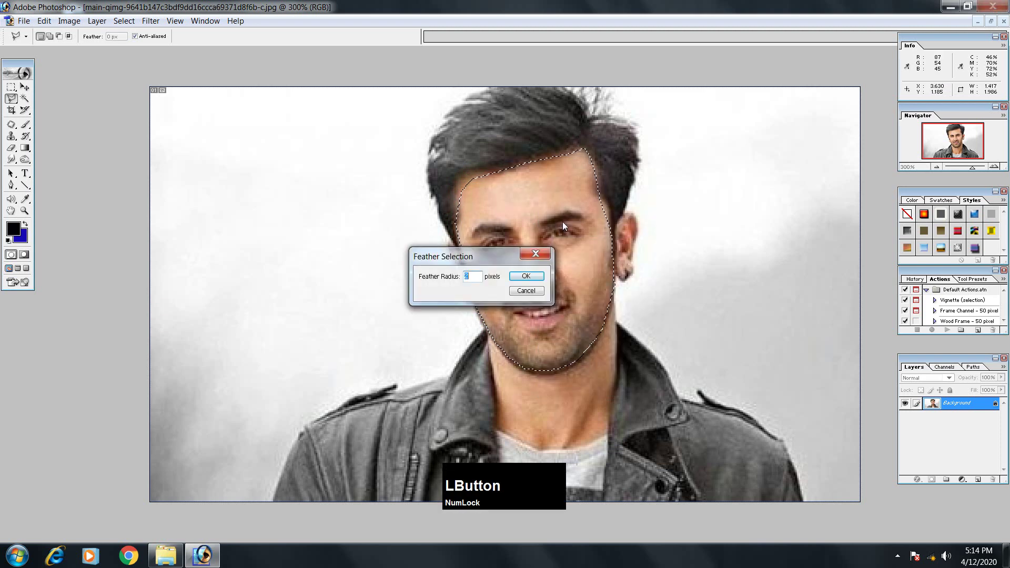
pyautogui.press('Return')
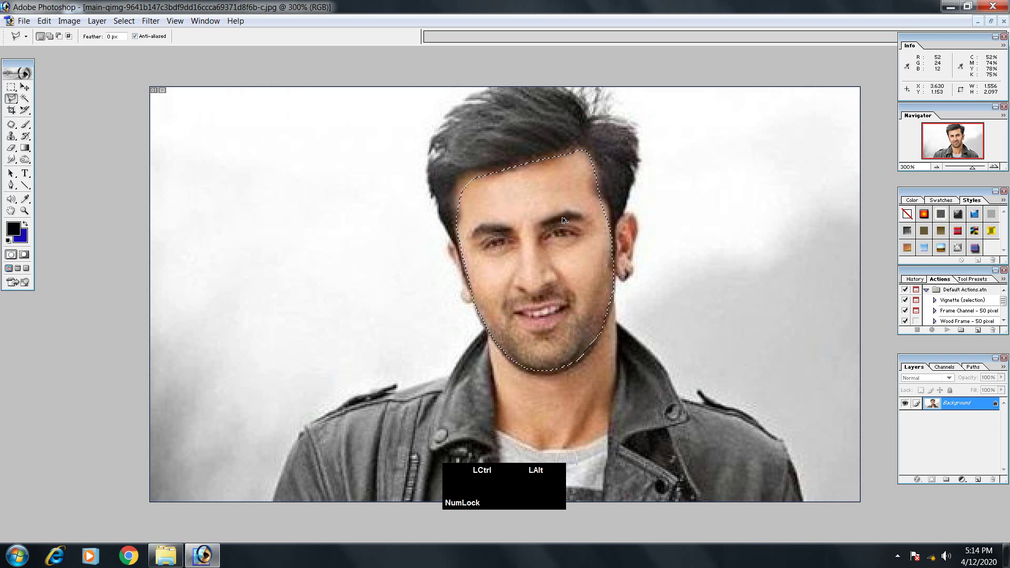
pyautogui.hotkey('ctrl', 'alt', 'd')
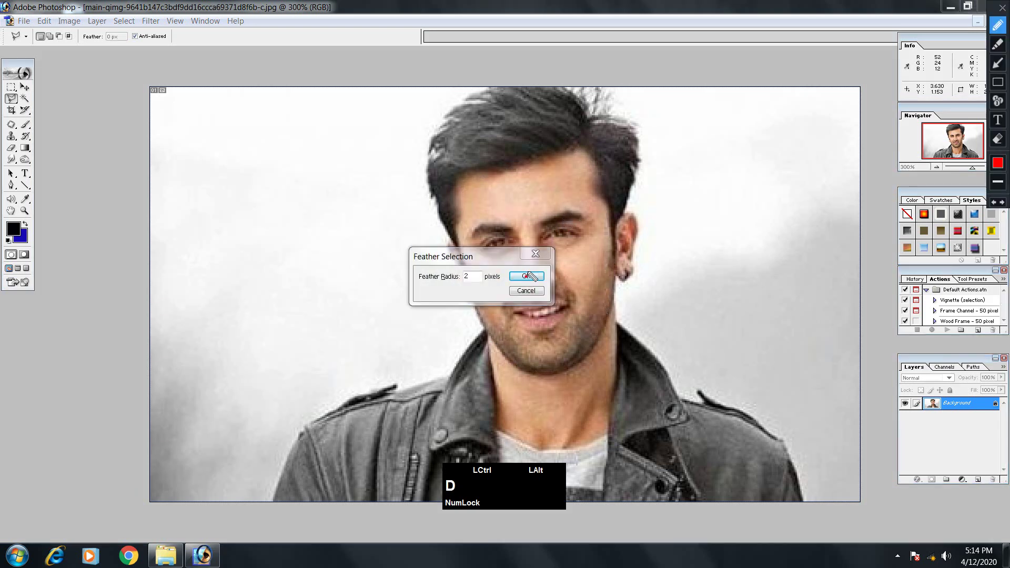
pyautogui.click(542, 258)
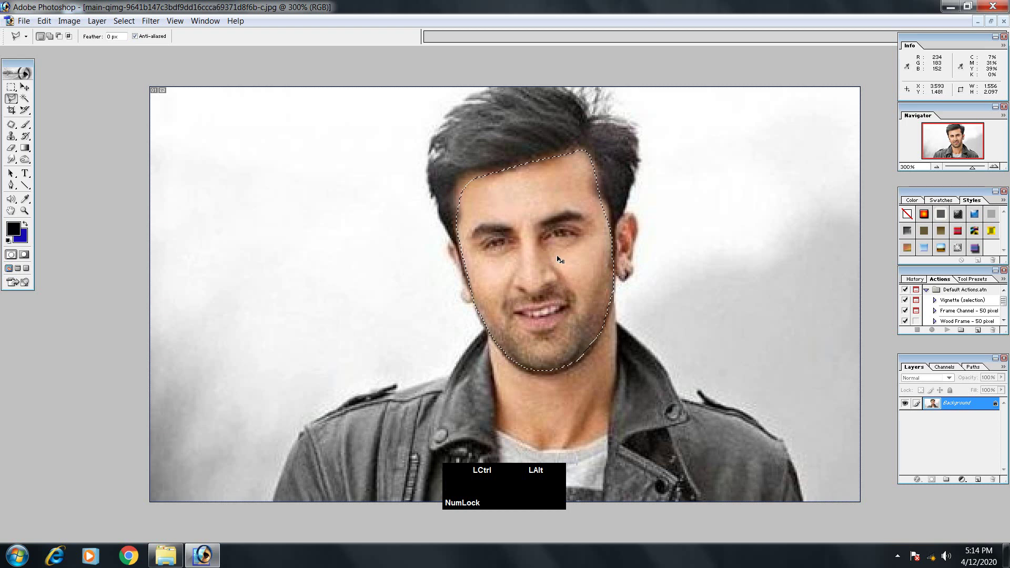
pyautogui.rightClick(540, 217)
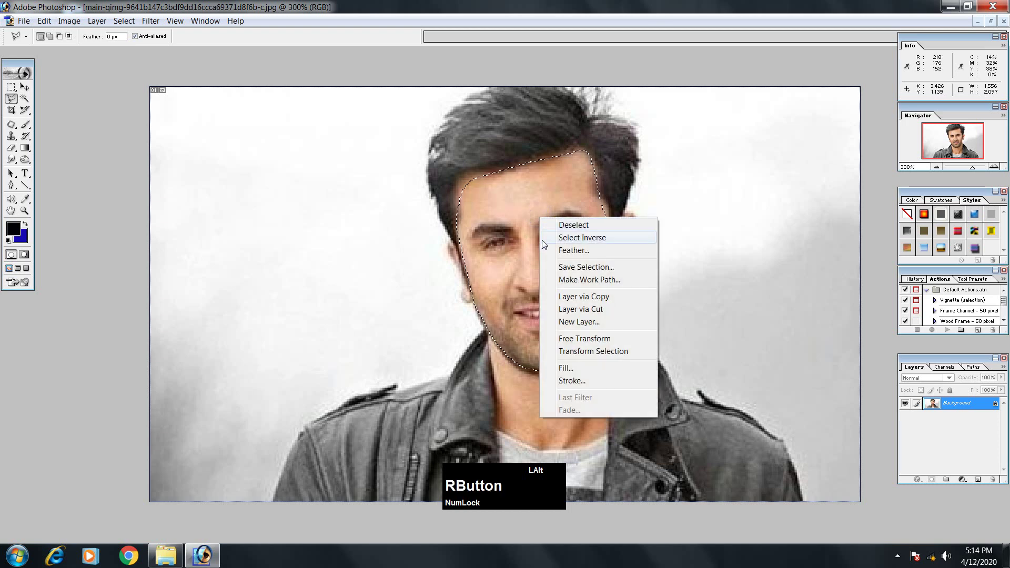
pyautogui.click(572, 250)
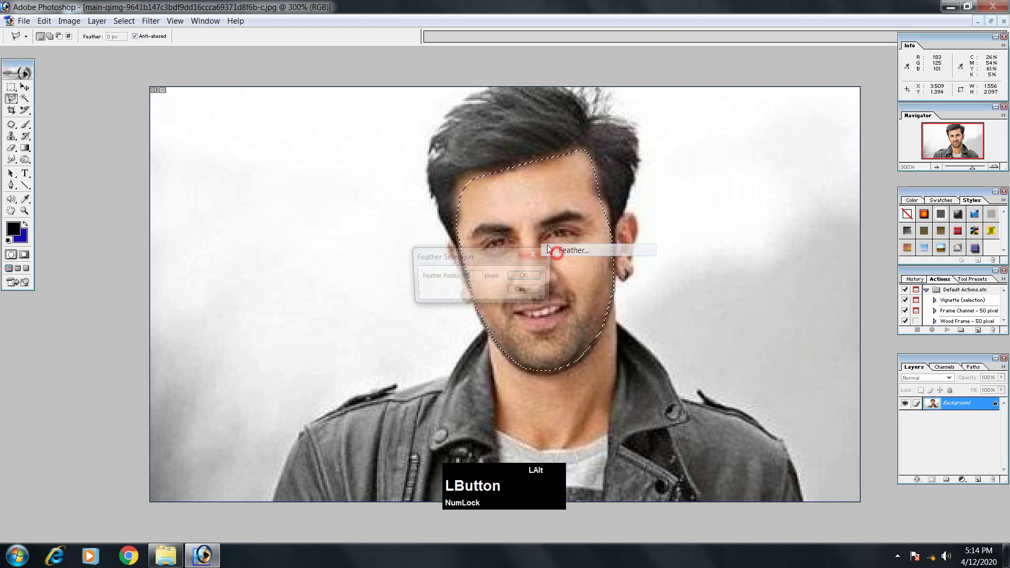
pyautogui.click(526, 291)
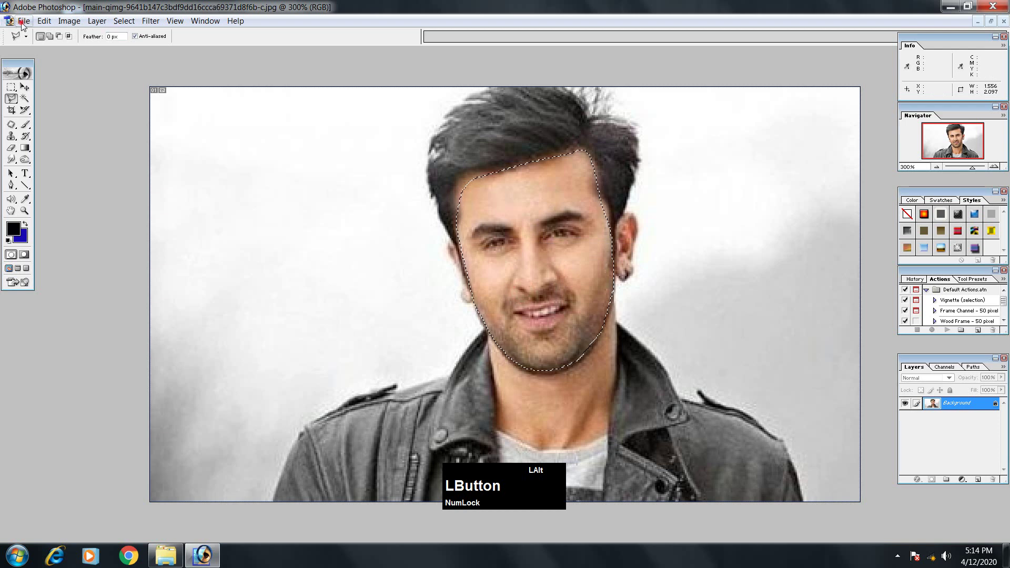
# Step: Copy the selected face and paste it into the Akshay-Kumar photo as a new layer
pyautogui.click(24, 20)
pyautogui.moveTo(44, 24)
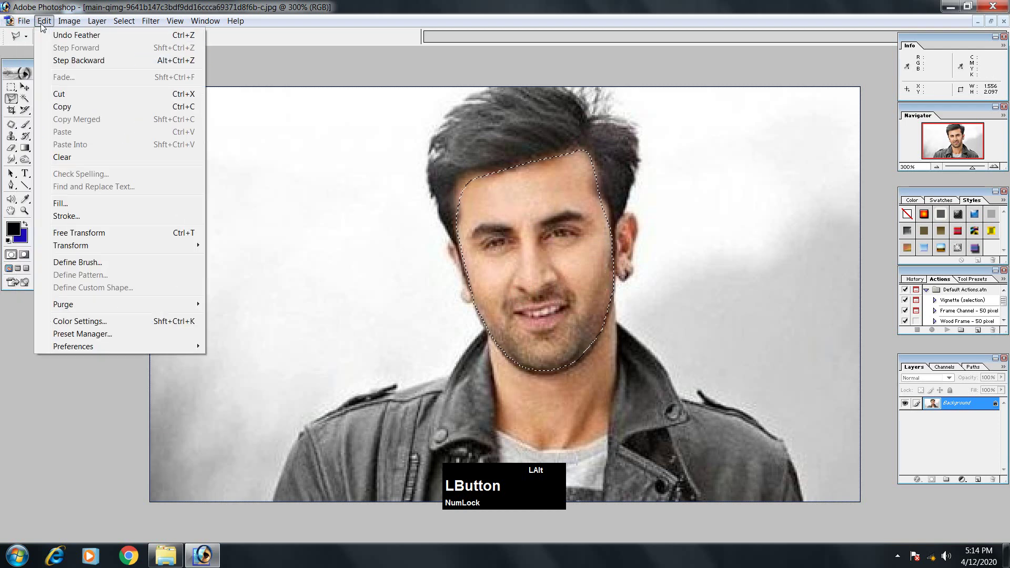
pyautogui.click(74, 108)
pyautogui.click(981, 21)
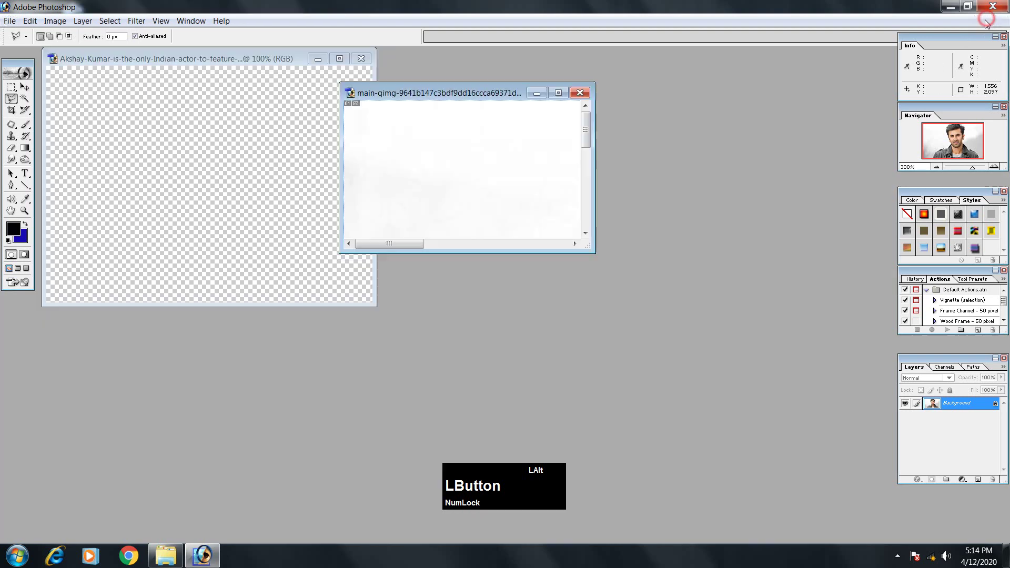
pyautogui.click(224, 59)
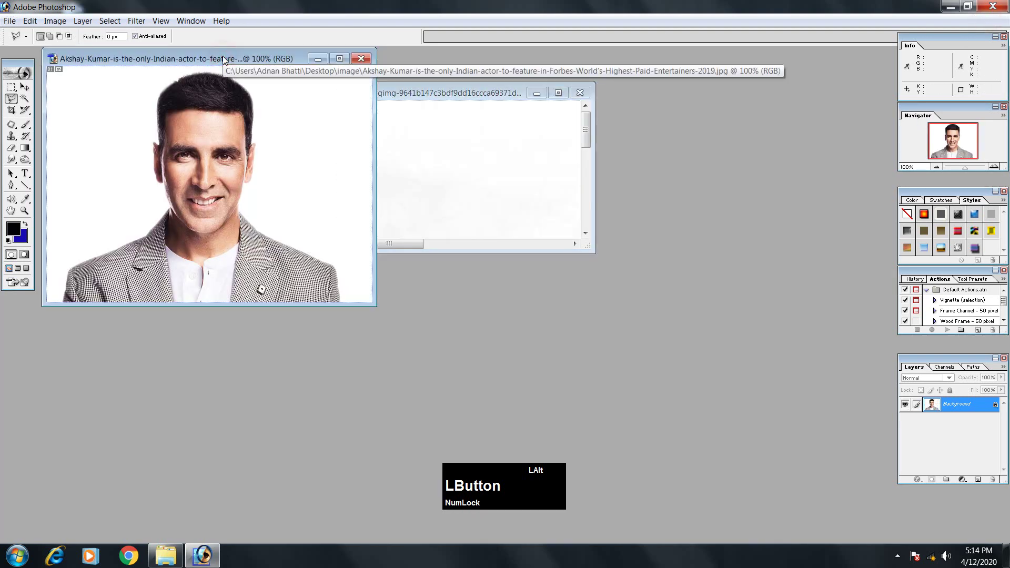
pyautogui.doubleClick(224, 58)
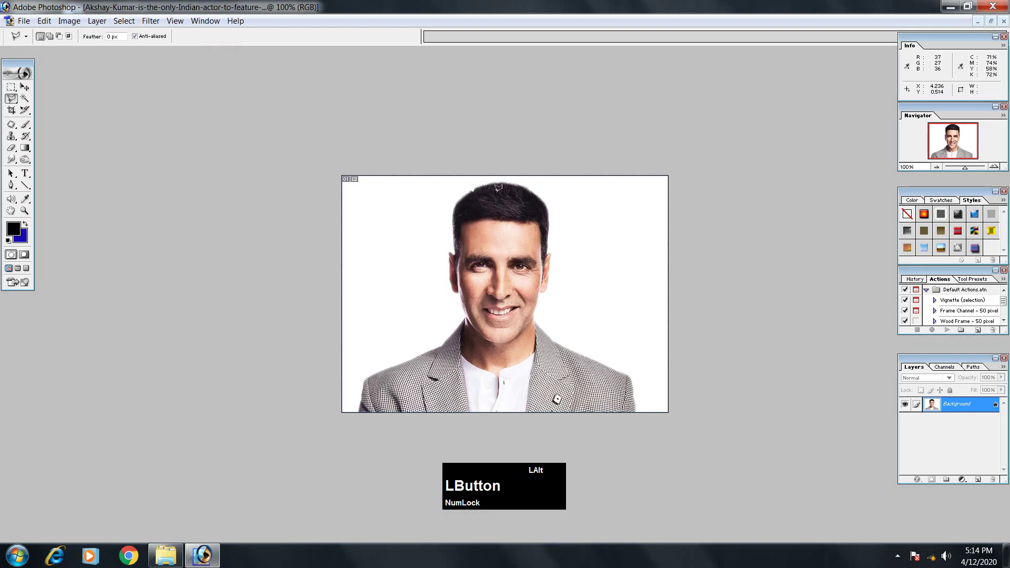
pyautogui.hotkey('ctrl', 'v')
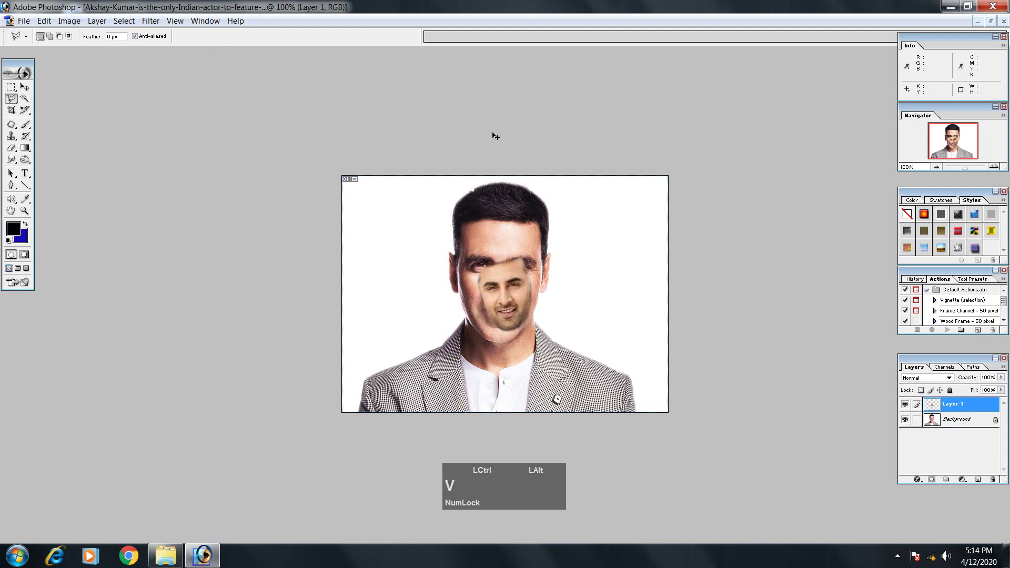
# Step: Free-transform the pasted face over the original one, scaling it proportionally to 176.5% and rotating it 10.1°
pyautogui.click(64, 21)
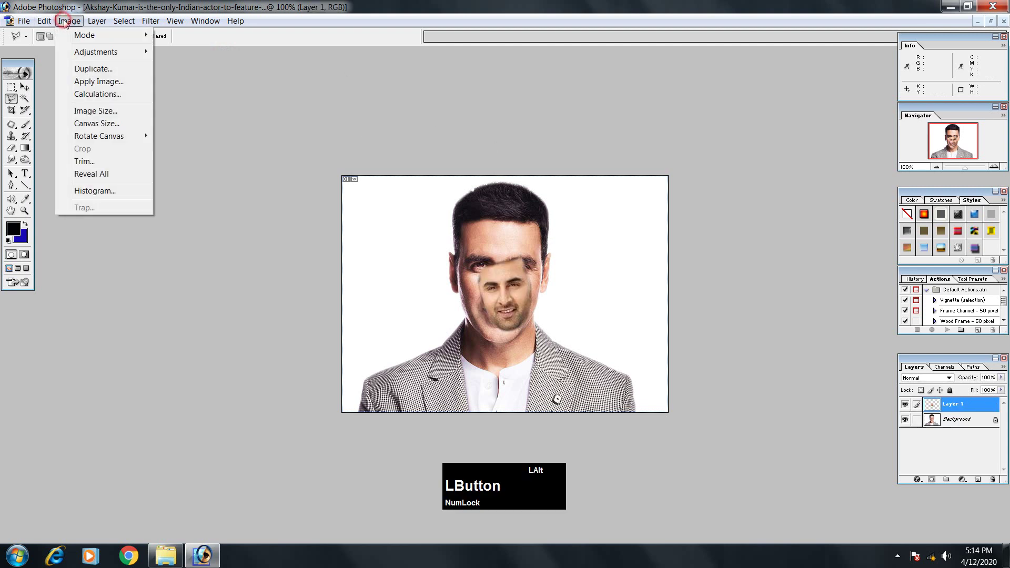
pyautogui.moveTo(44, 25)
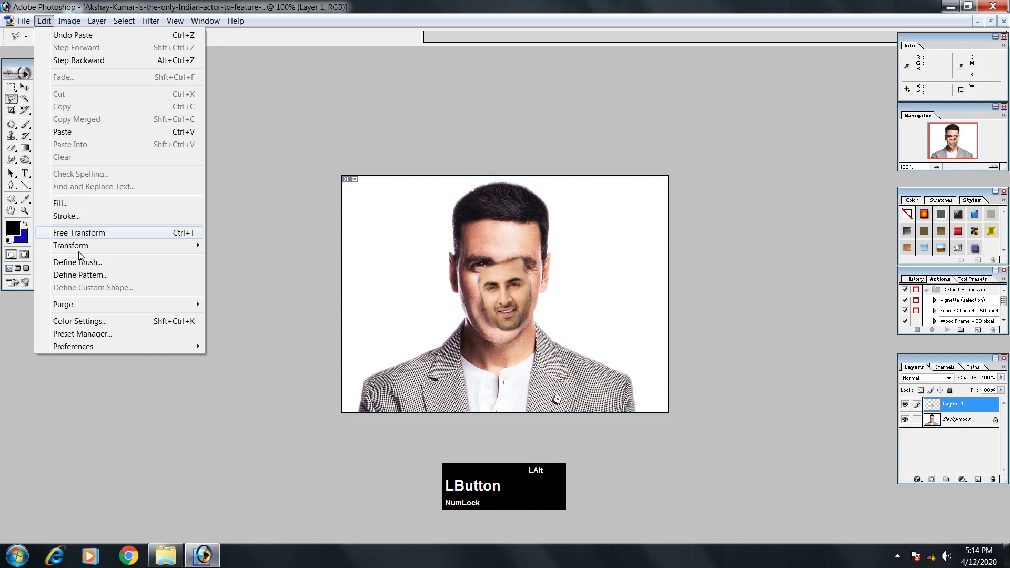
pyautogui.click(82, 234)
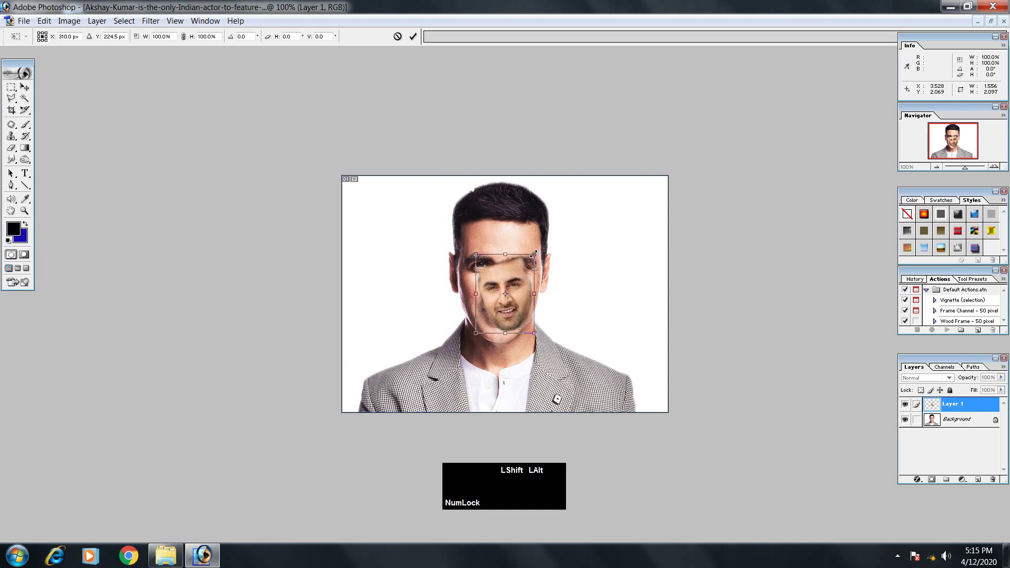
pyautogui.moveTo(534, 255); pyautogui.dragTo(580, 194)
pyautogui.moveTo(549, 251); pyautogui.dragTo(519, 259)
pyautogui.moveTo(640, 257); pyautogui.dragTo(636, 281)
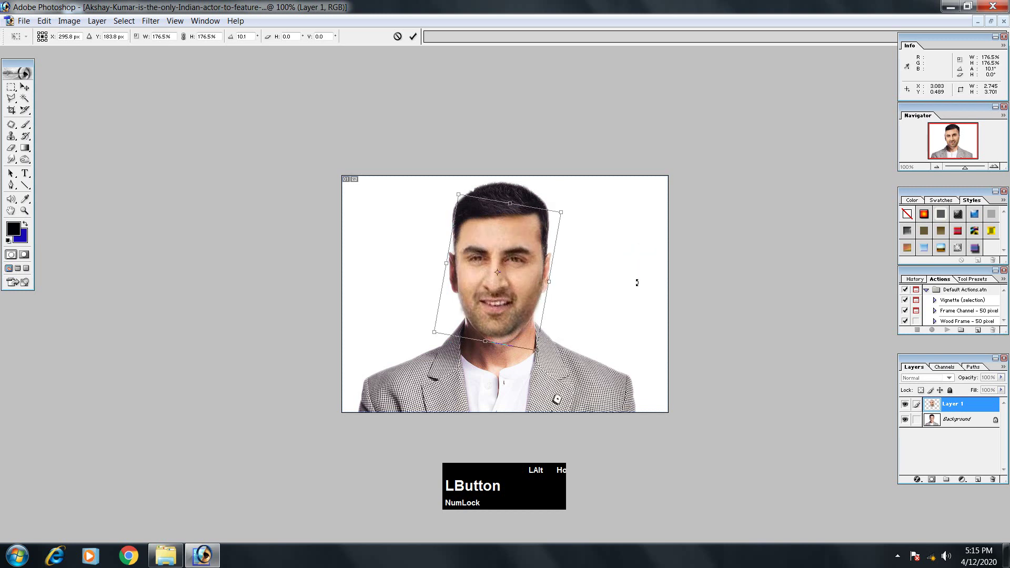
pyautogui.moveTo(519, 258)
pyautogui.mouseDown()
pyautogui.moveTo(605, 270)
pyautogui.moveTo(516, 266)
pyautogui.moveTo(618, 271)
pyautogui.moveTo(508, 259)
pyautogui.mouseUp()
# Step: Flip the pasted face horizontally, align it over the original face and apply the transformation
pyautogui.rightClick(509, 259)
pyautogui.click(554, 392)
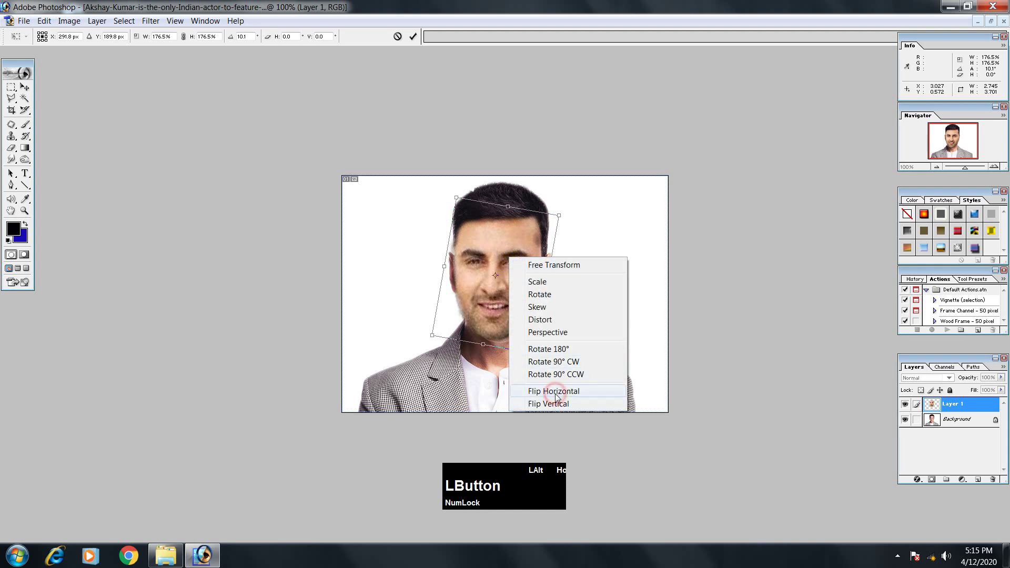
pyautogui.moveTo(515, 287)
pyautogui.mouseDown()
pyautogui.moveTo(520, 298)
pyautogui.moveTo(520, 280)
pyautogui.mouseUp()
pyautogui.press('Return')
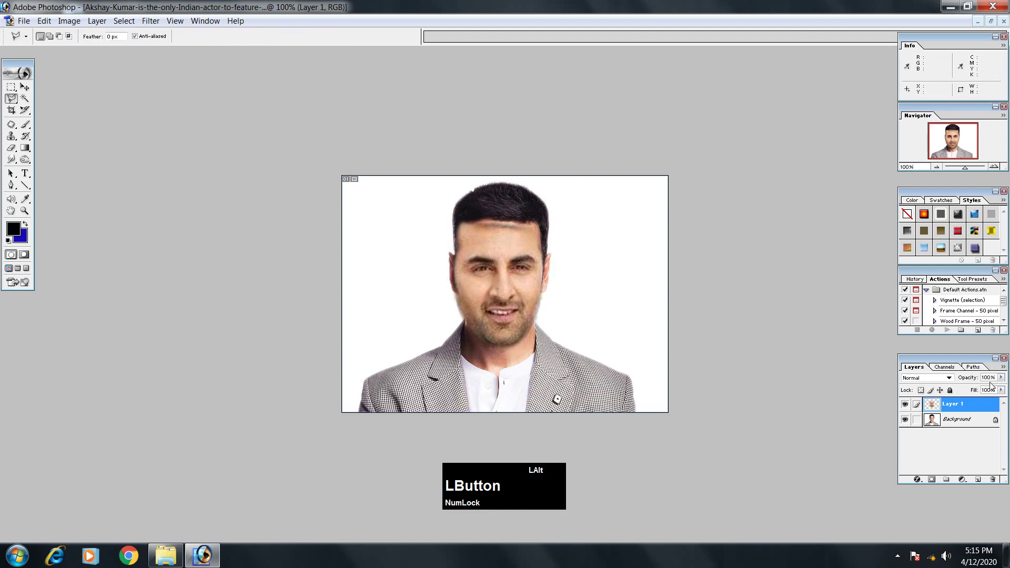
# Step: Lower the opacity of the pasted face layer to 43% to reveal the original face beneath
pyautogui.moveTo(999, 383); pyautogui.dragTo(971, 389)
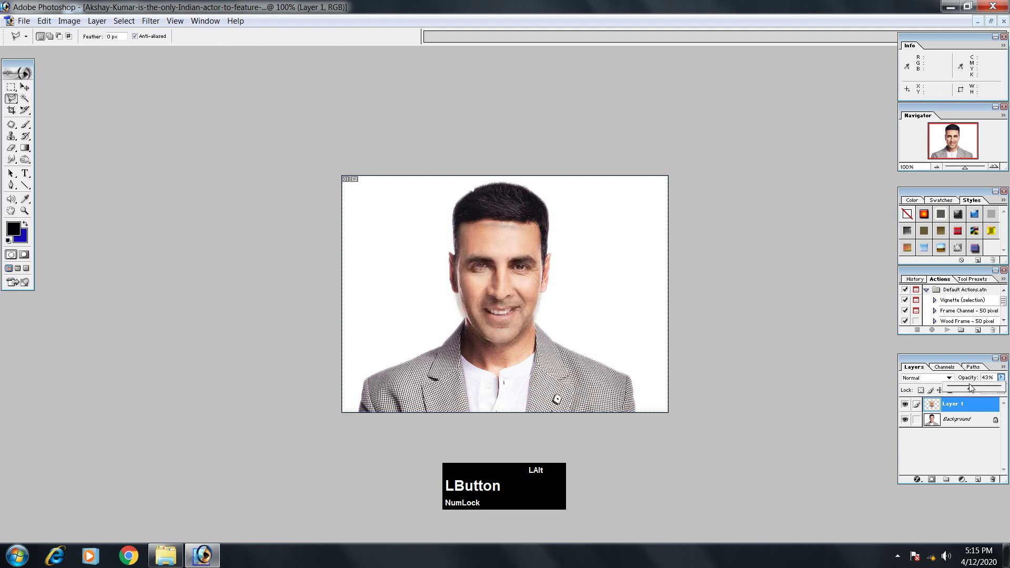
pyautogui.hotkey('ctrl', '+')
pyautogui.hotkey('ctrl', '+')
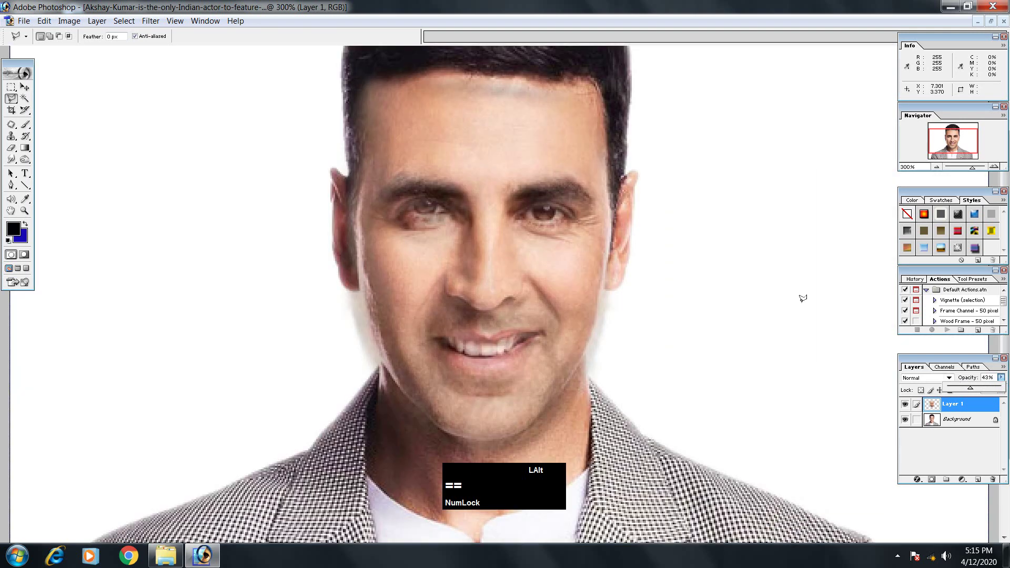
pyautogui.moveTo(735, 299); pyautogui.dragTo(726, 318)
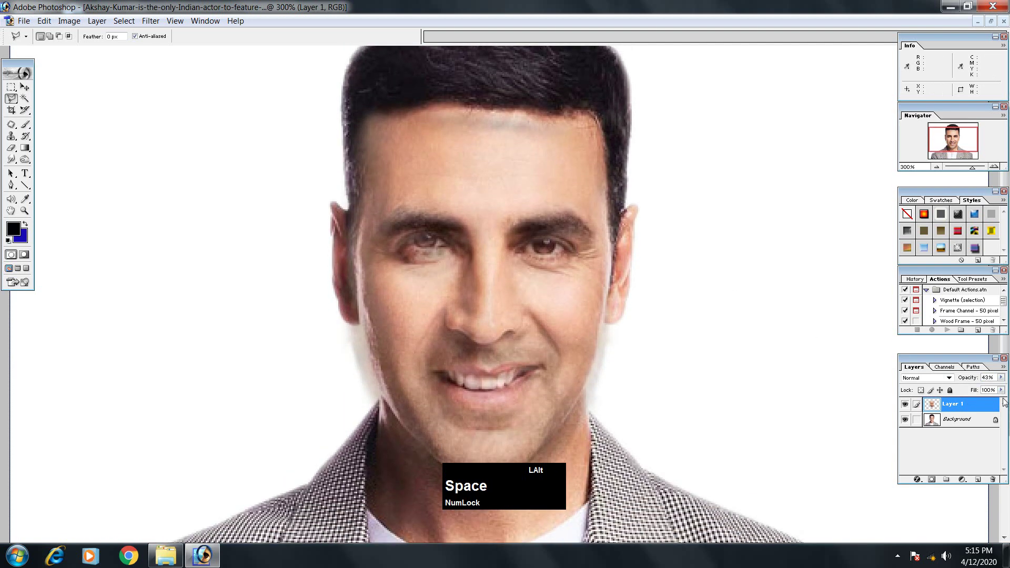
# Step: Raise the opacity of the pasted face layer to 88%
pyautogui.click(1000, 377)
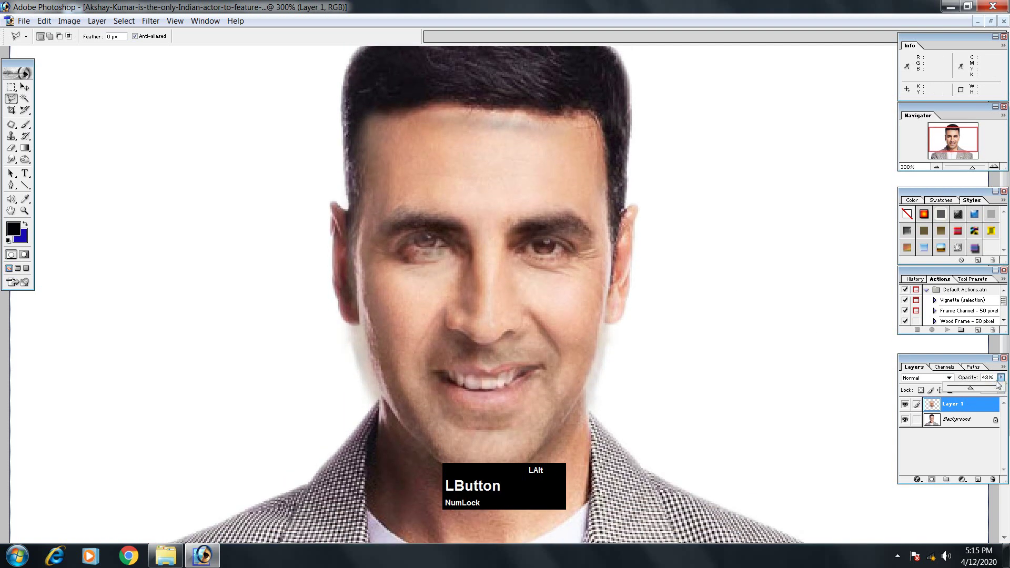
pyautogui.press('6')
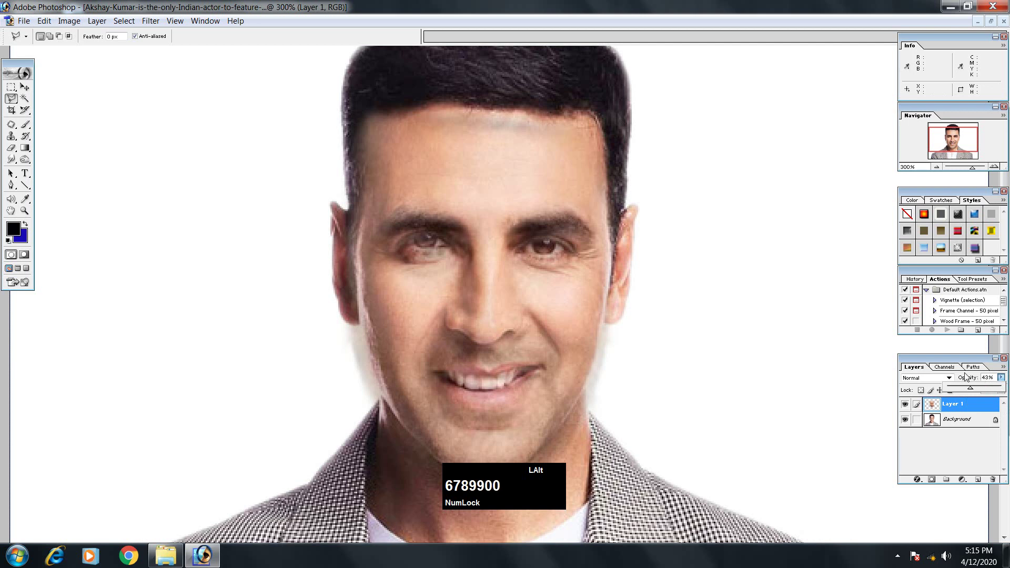
pyautogui.press('-')
pyautogui.press('-')
pyautogui.press('=')
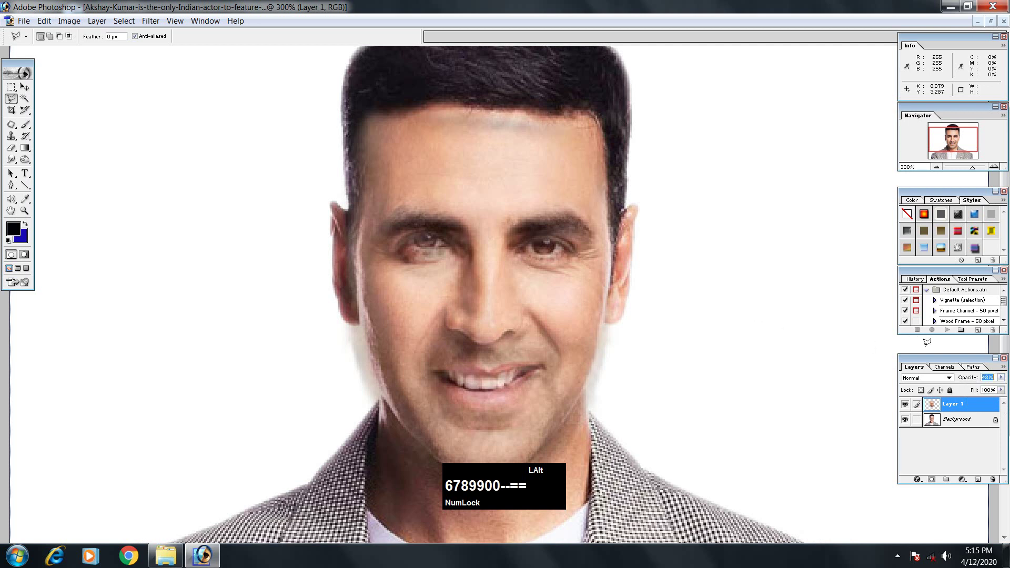
pyautogui.click(1000, 377)
pyautogui.moveTo(972, 390); pyautogui.dragTo(993, 390)
pyautogui.moveTo(561, 282); pyautogui.dragTo(586, 237)
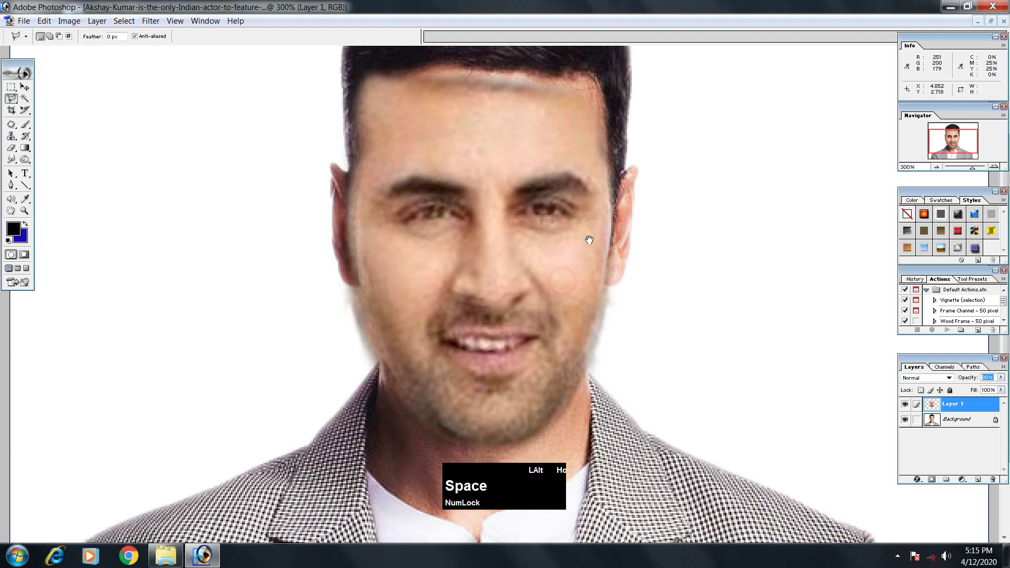
# Step: Free-transform the pasted face, scaling it proportionally down to 98.2%, and apply the transformation
pyautogui.hotkey('ctrl', 't')
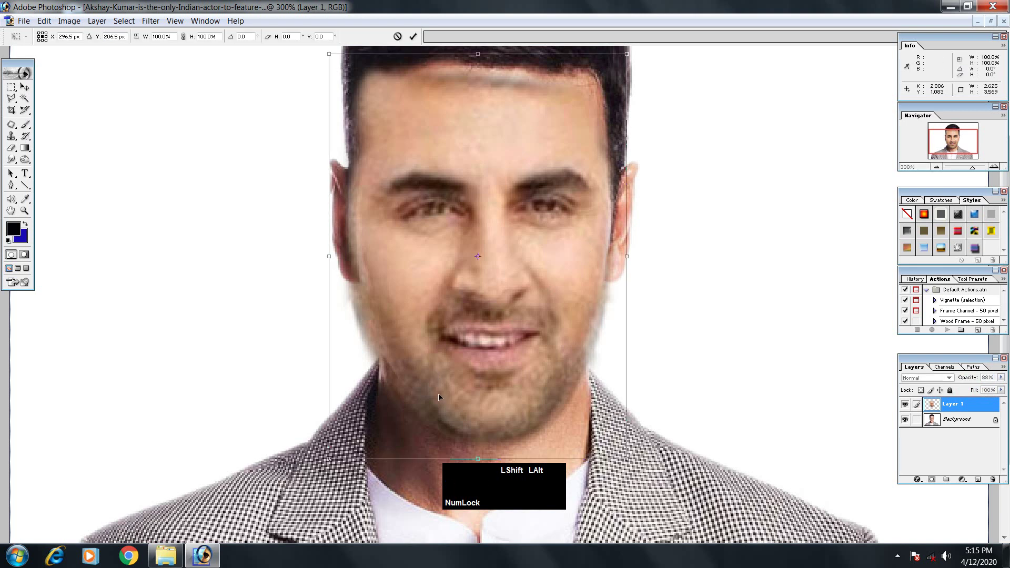
pyautogui.moveTo(331, 458)
pyautogui.mouseDown()
pyautogui.moveTo(340, 441)
pyautogui.moveTo(322, 448)
pyautogui.mouseUp()
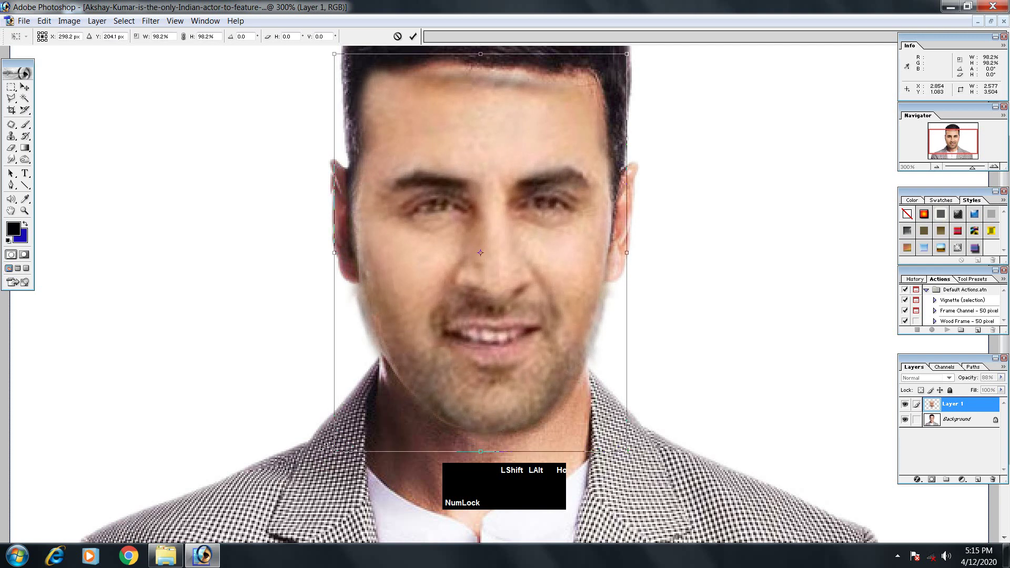
pyautogui.press('space')
pyautogui.doubleClick(510, 206)
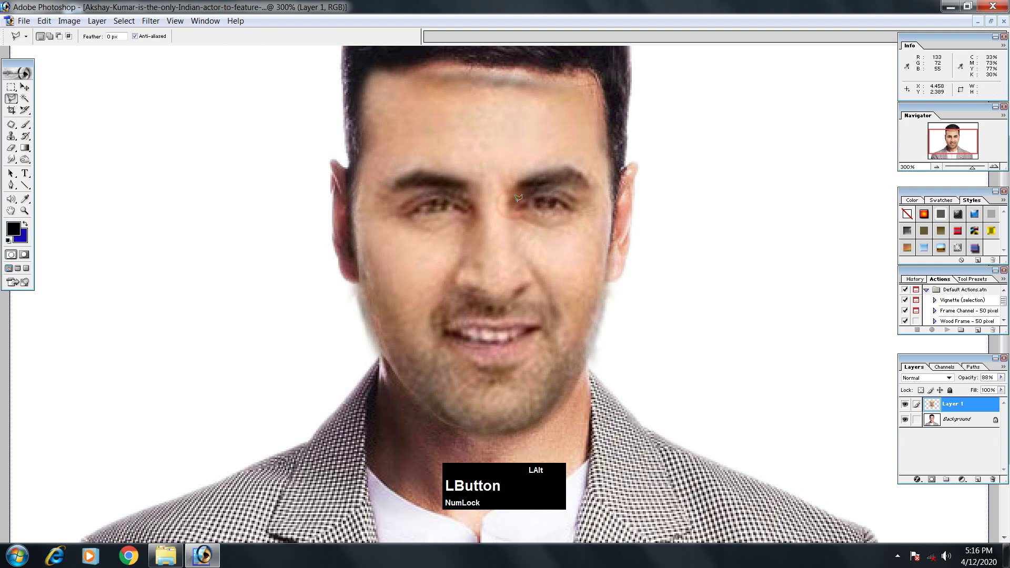
# Step: Outline the excess along the pasted face's left cheek and jawline with the Polygonal Lasso, feather the selection by 2 pixels and delete it
pyautogui.click(610, 258)
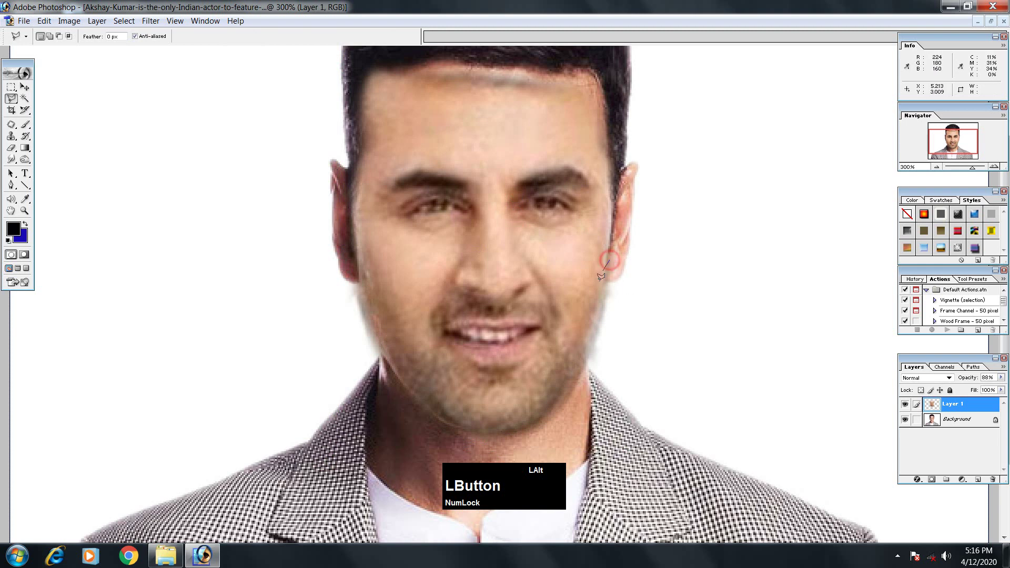
pyautogui.click(599, 317)
pyautogui.click(588, 357)
pyautogui.click(528, 428)
pyautogui.click(443, 432)
pyautogui.click(391, 393)
pyautogui.click(367, 305)
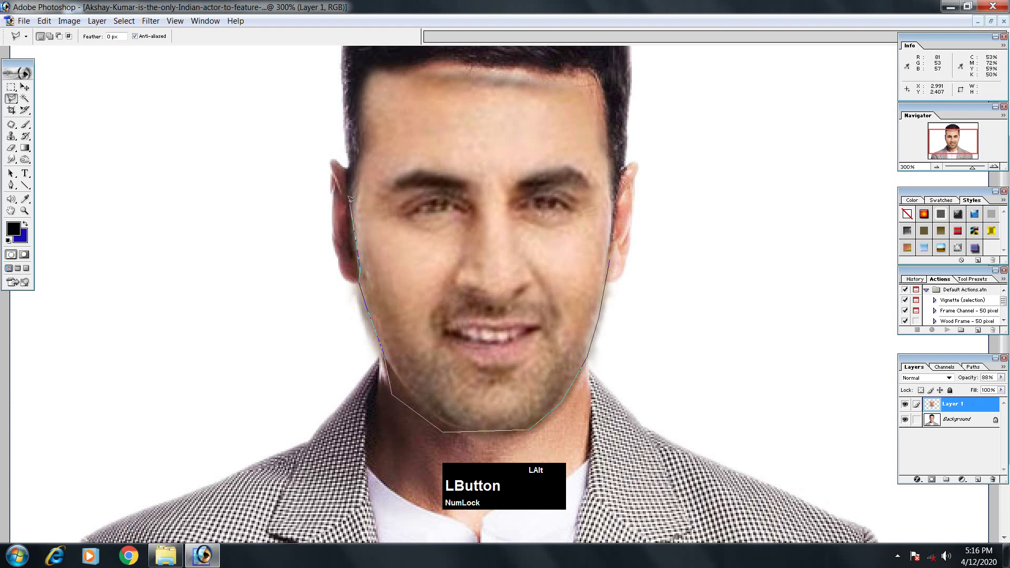
pyautogui.click(329, 138)
pyautogui.click(253, 206)
pyautogui.click(281, 451)
pyautogui.doubleClick(559, 494)
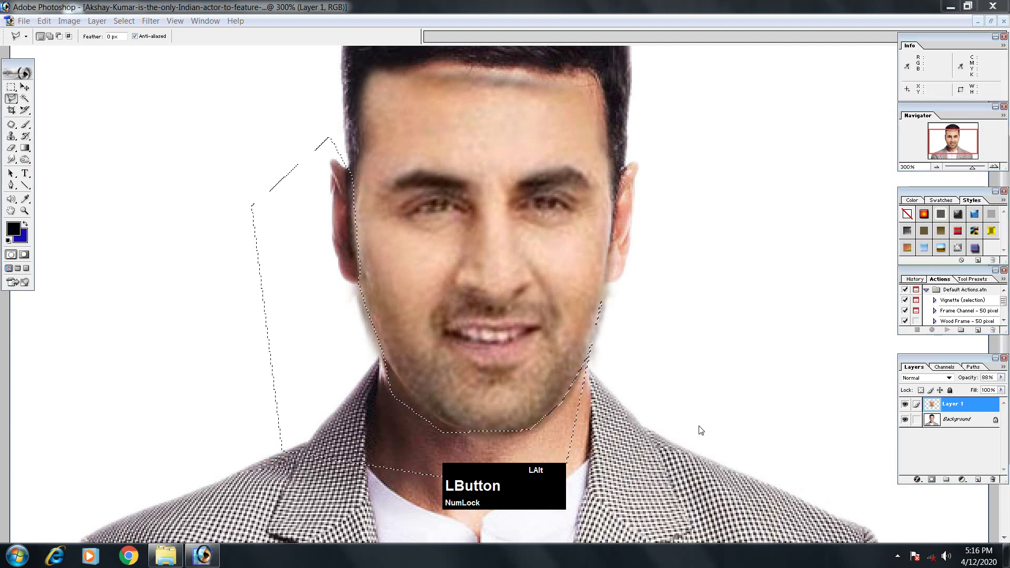
pyautogui.hotkey('ctrl', 'd')
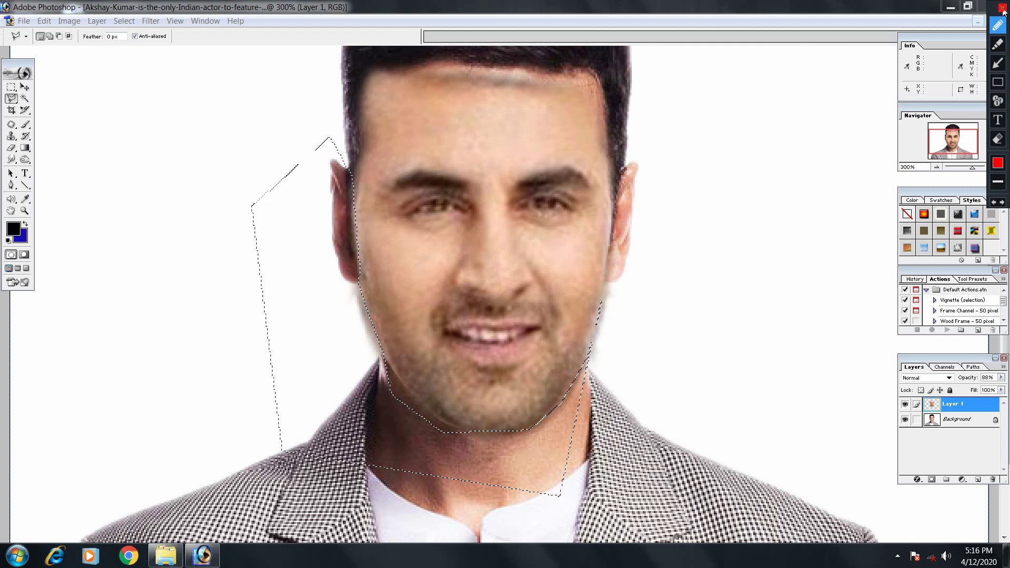
pyautogui.rightClick(330, 322)
pyautogui.click(347, 355)
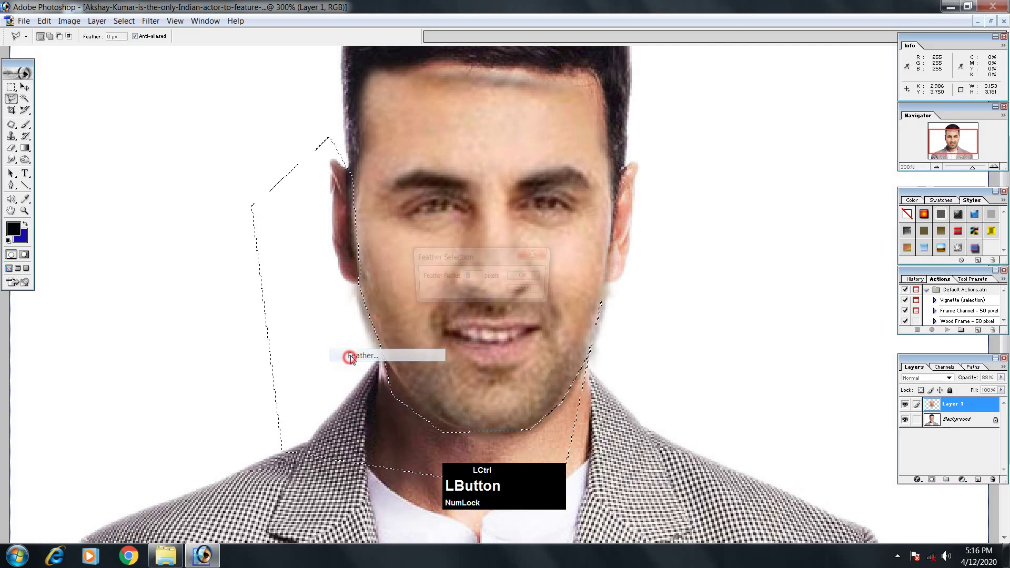
pyautogui.press('Return')
pyautogui.press('Delete')
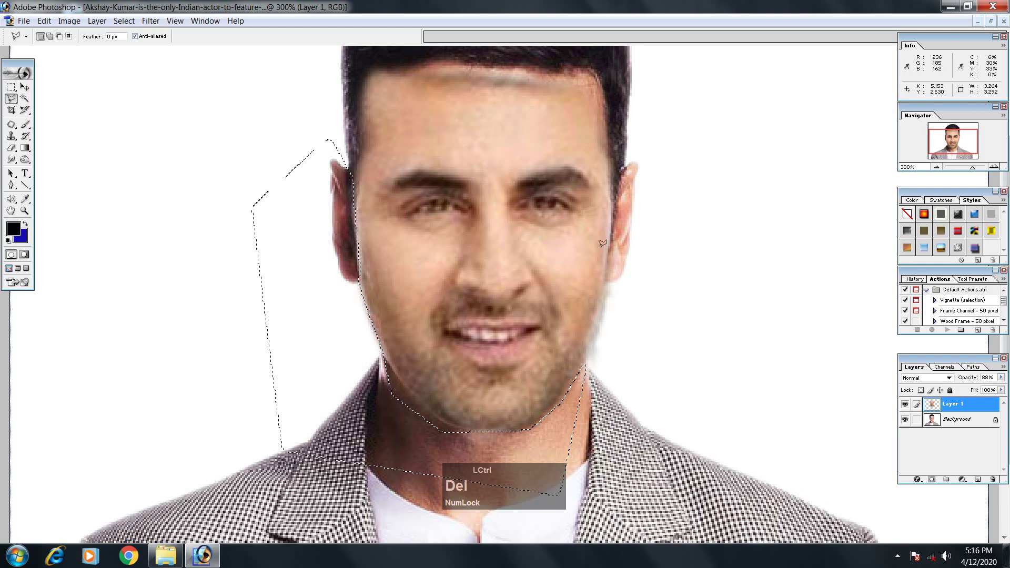
# Step: Outline the leftover fringe beside the right cheek below the ear, feather the selection by 2 pixels and delete it
pyautogui.click(611, 273)
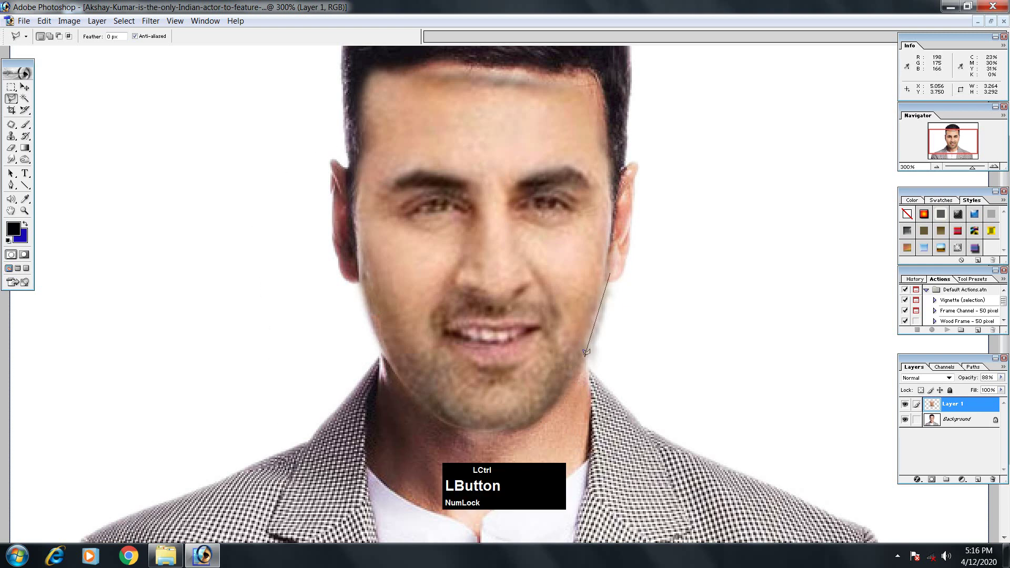
pyautogui.click(594, 392)
pyautogui.click(667, 361)
pyautogui.doubleClick(708, 220)
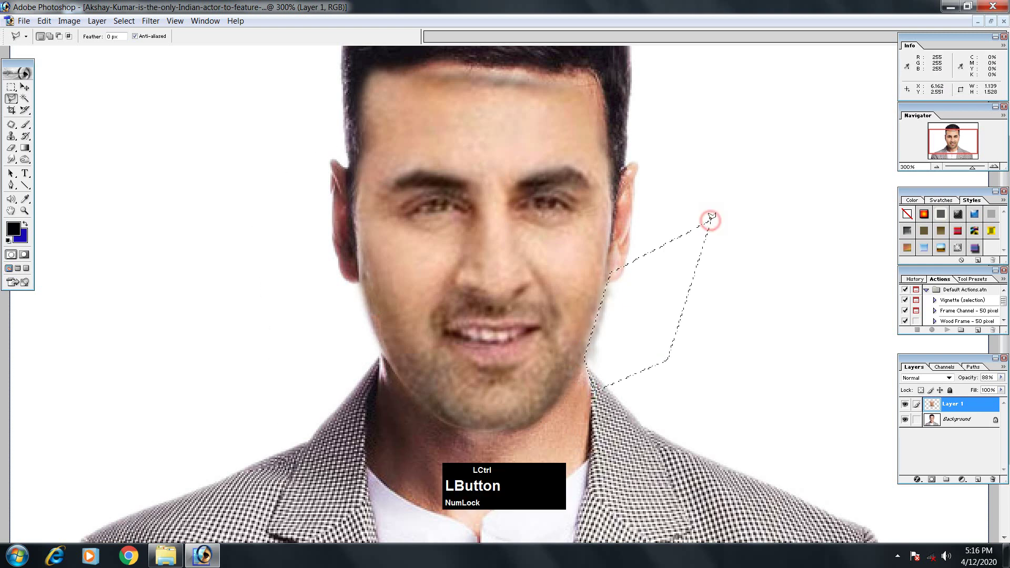
pyautogui.hotkey('ctrl', 'alt', 'd')
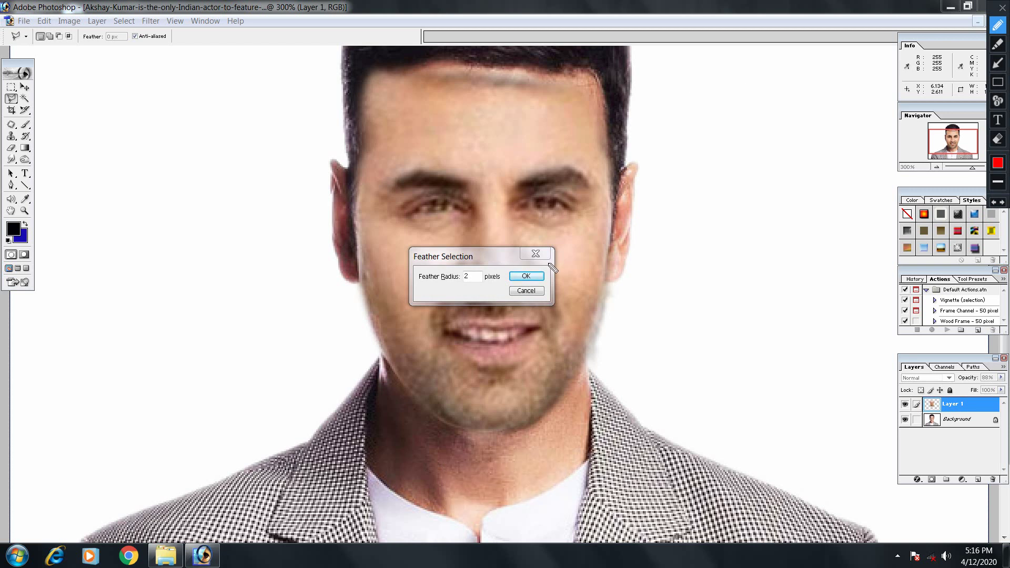
pyautogui.press('Escape')
pyautogui.click(534, 277)
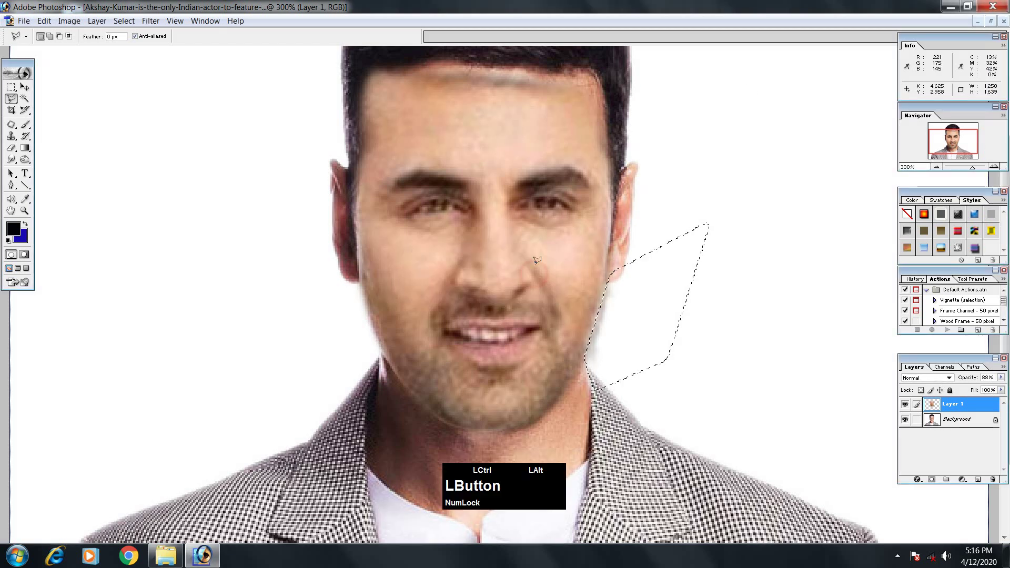
pyautogui.press('Delete')
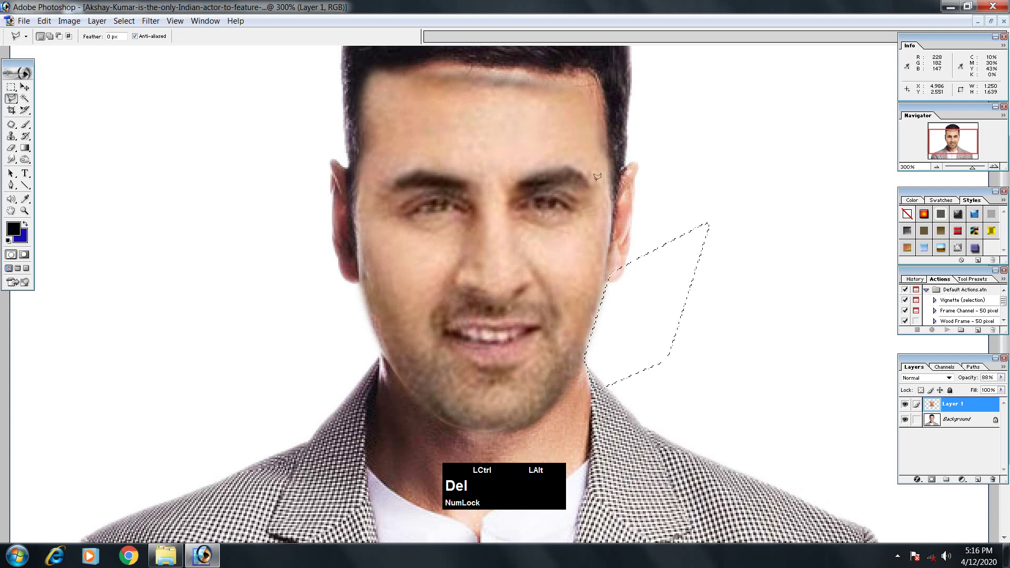
# Step: Outline the strip of the pasted forehead along the hairline, feather the selection by 5 pixels and delete it
pyautogui.click(599, 114)
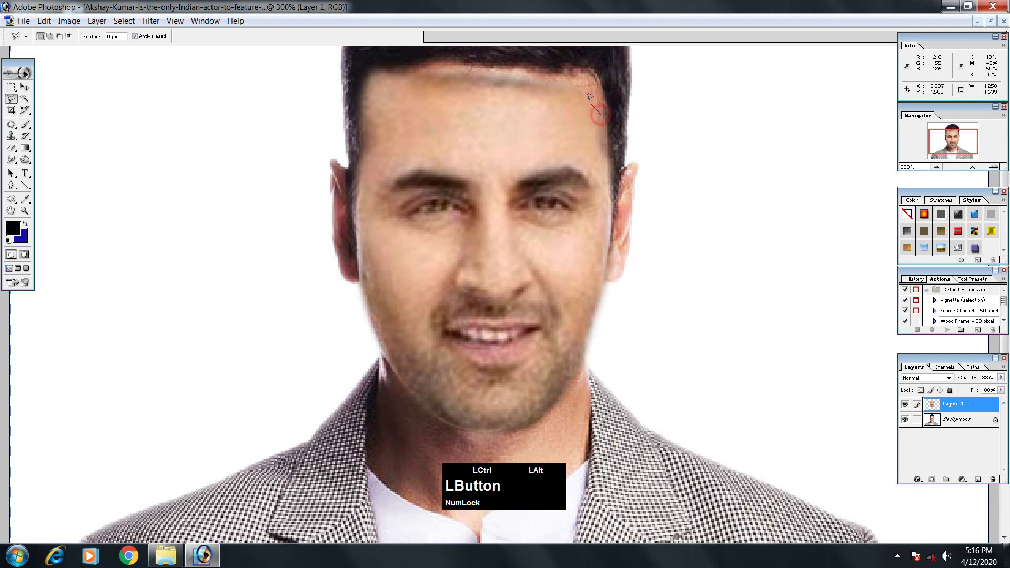
pyautogui.click(460, 90)
pyautogui.click(421, 90)
pyautogui.click(397, 94)
pyautogui.click(385, 102)
pyautogui.click(373, 122)
pyautogui.click(325, 70)
pyautogui.click(361, 49)
pyautogui.click(502, 52)
pyautogui.click(641, 73)
pyautogui.click(600, 113)
pyautogui.rightClick(427, 75)
pyautogui.click(442, 108)
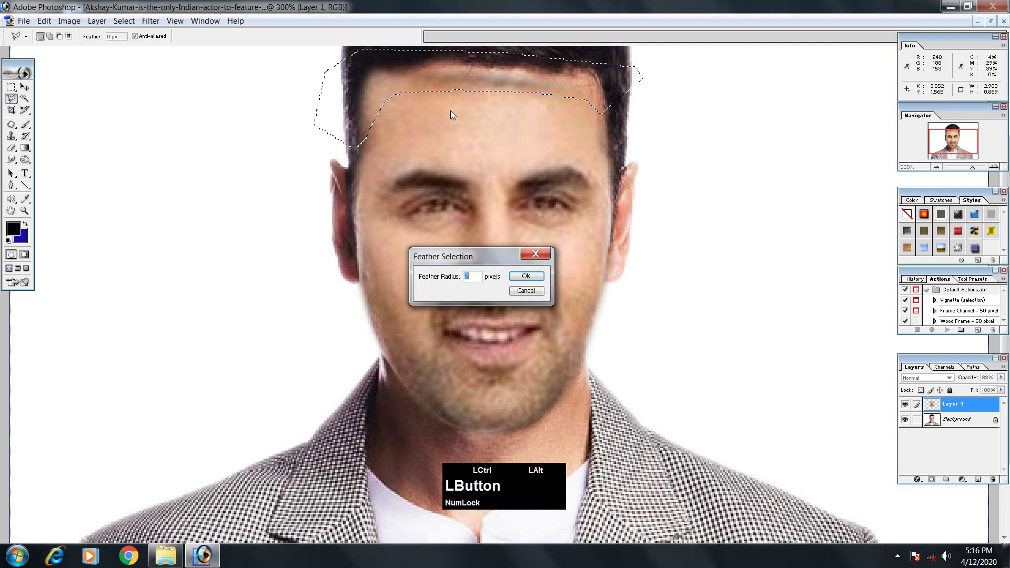
pyautogui.write('5')
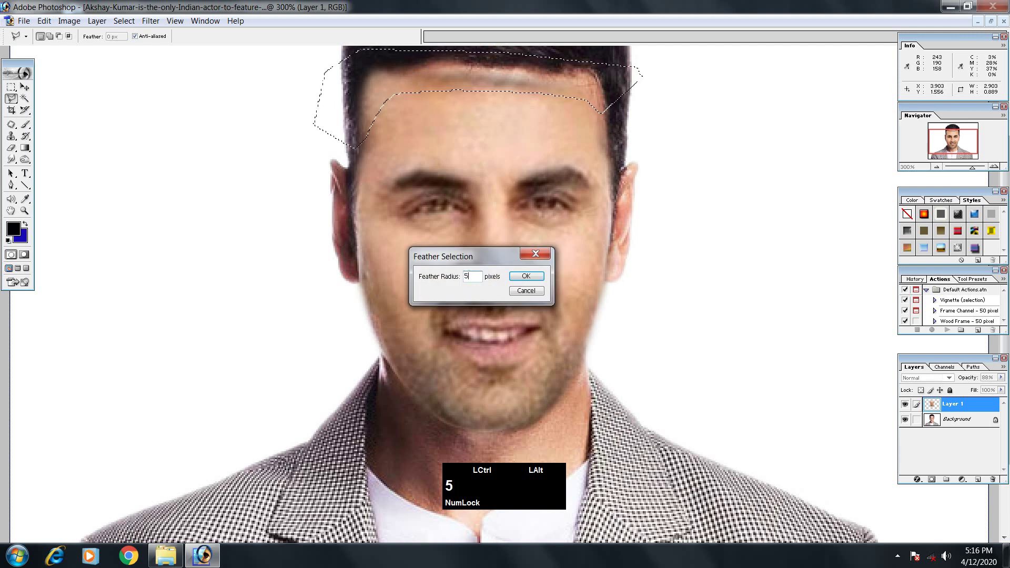
pyautogui.click(528, 277)
pyautogui.press('Delete')
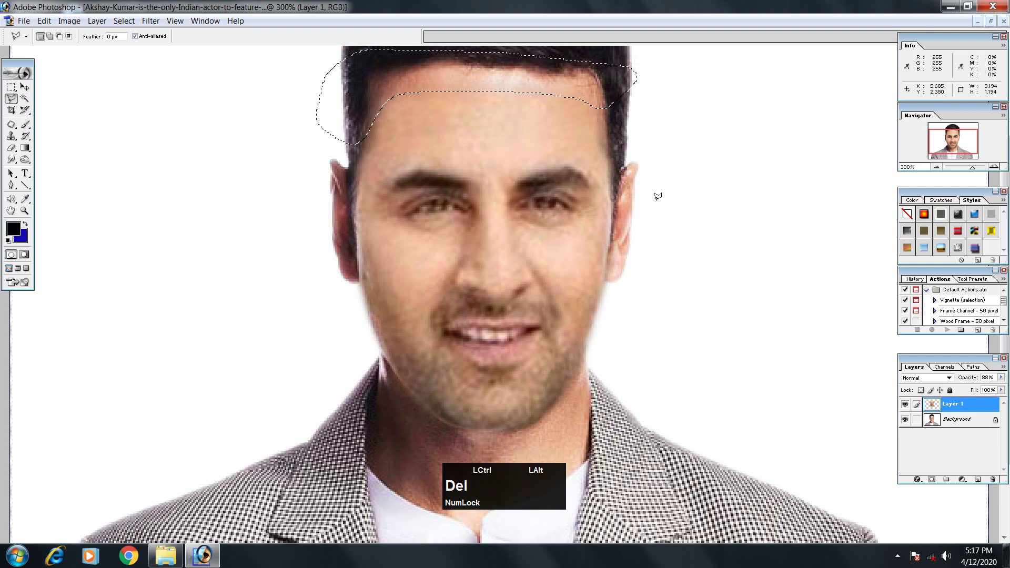
# Step: Clear the selection and set the pasted face layer's opacity to 100%
pyautogui.press('w')
pyautogui.click(653, 214)
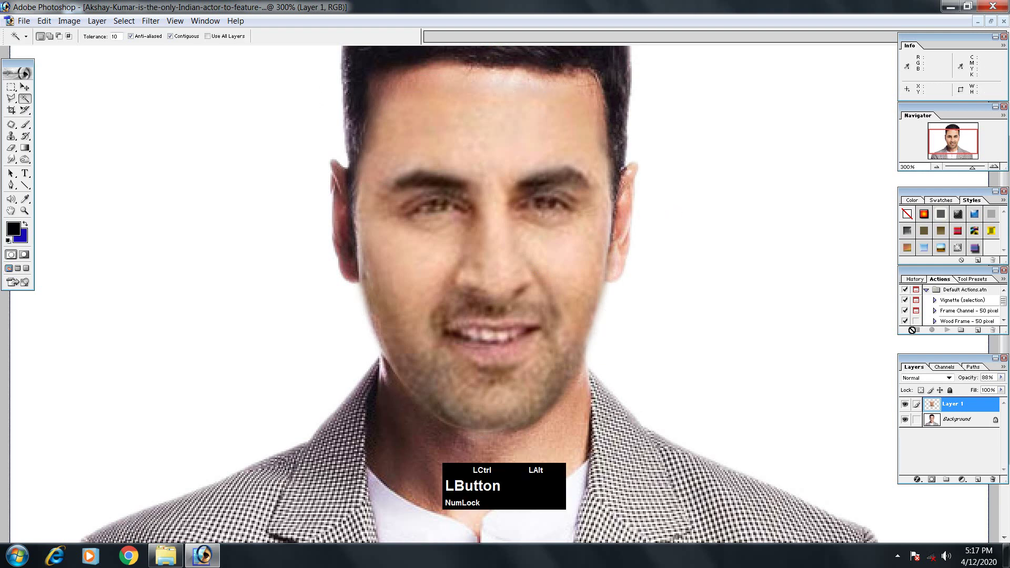
pyautogui.click(1000, 378)
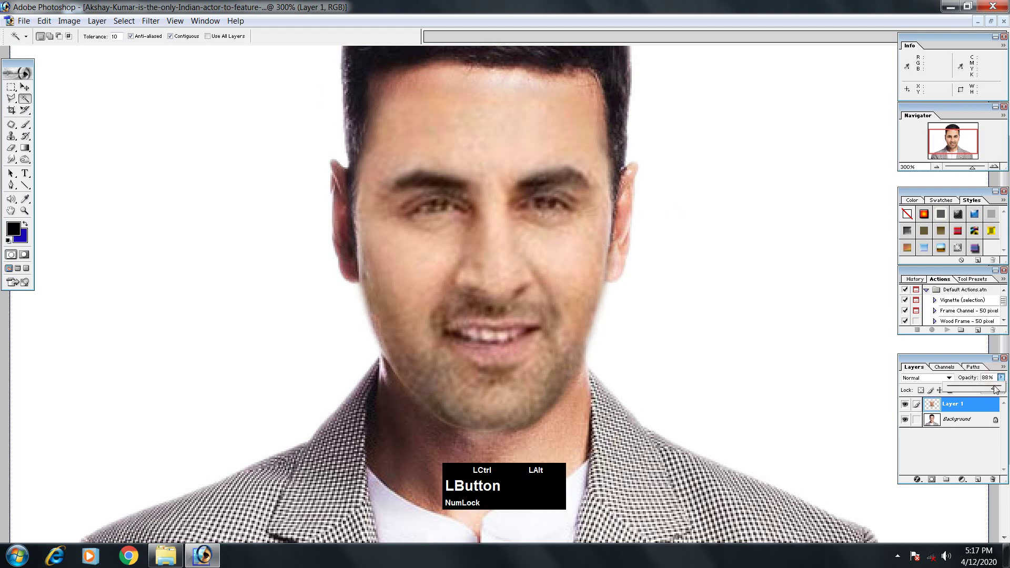
pyautogui.moveTo(992, 388); pyautogui.dragTo(649, 228)
pyautogui.hotkey('ctrl', 'alt', '-')
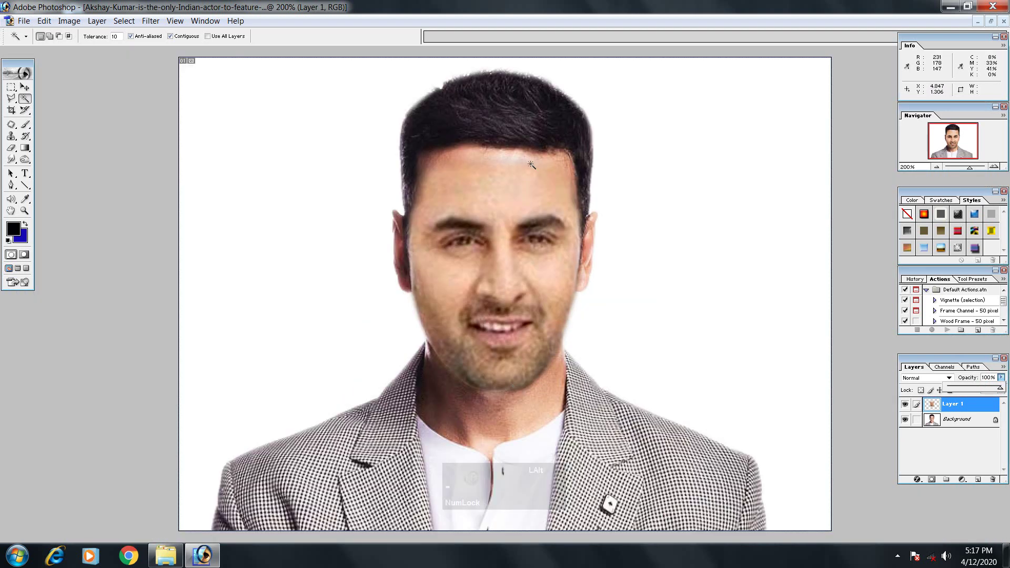
pyautogui.hotkey('ctrl', 'alt')
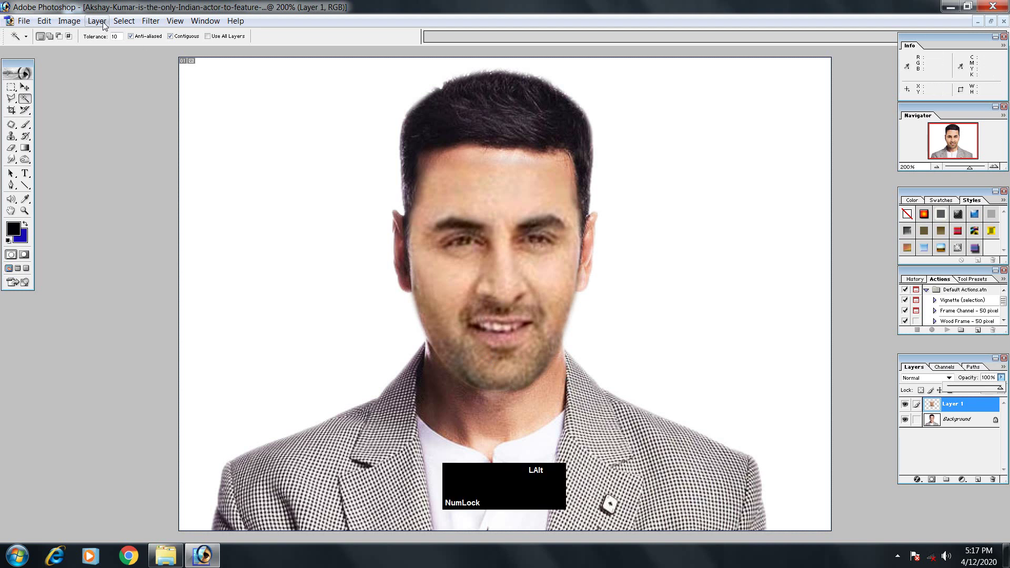
# Step: Try the Auto Color adjustment on the pasted face layer and undo it
pyautogui.click(69, 22)
pyautogui.moveTo(87, 52)
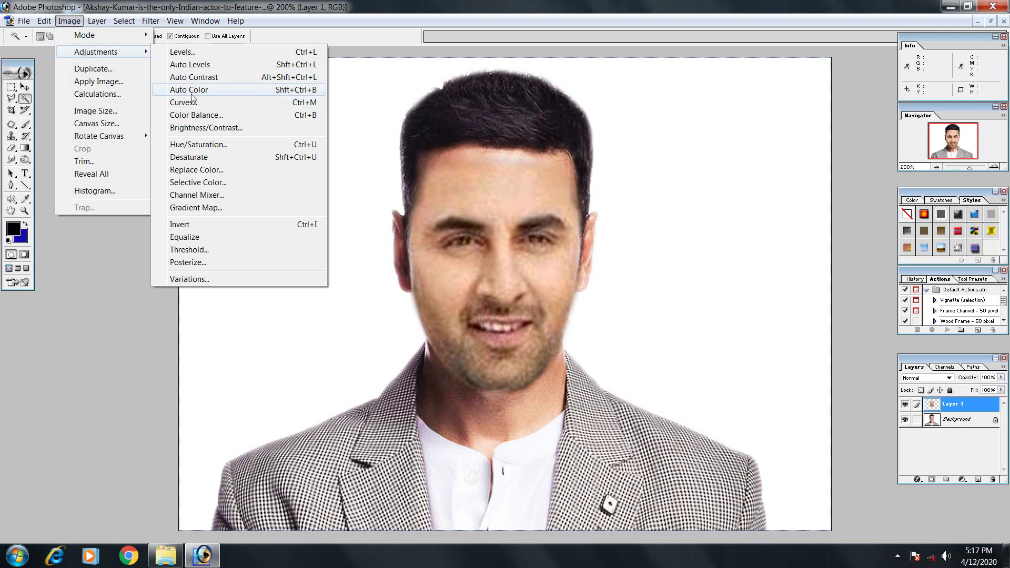
pyautogui.click(190, 89)
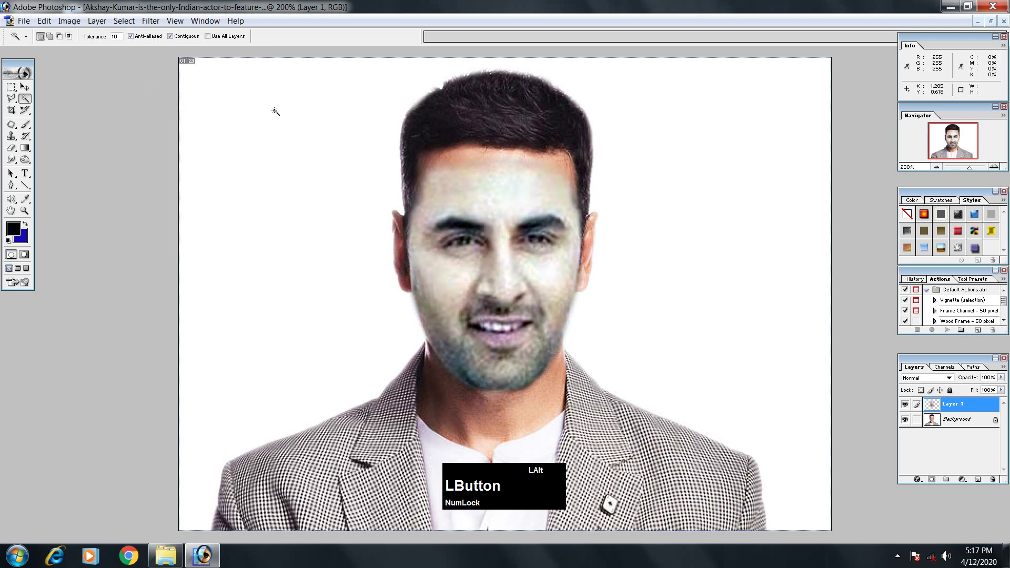
pyautogui.press('z')
pyautogui.hotkey('ctrl', 'z')
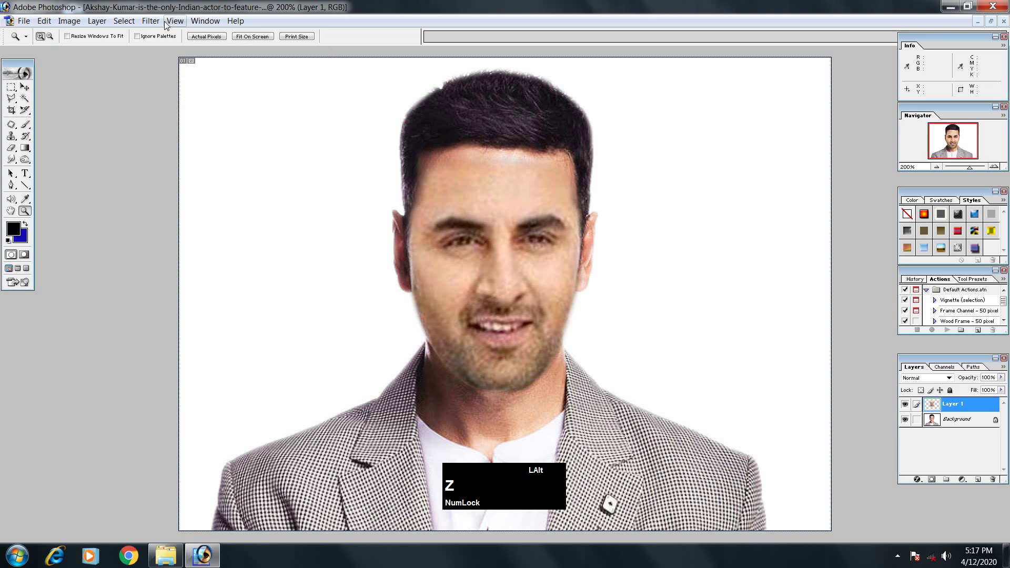
# Step: Apply Color Balance to the pasted face layer, shifting the midtones slightly towards magenta, yellow and cyan
pyautogui.click(73, 23)
pyautogui.moveTo(108, 51)
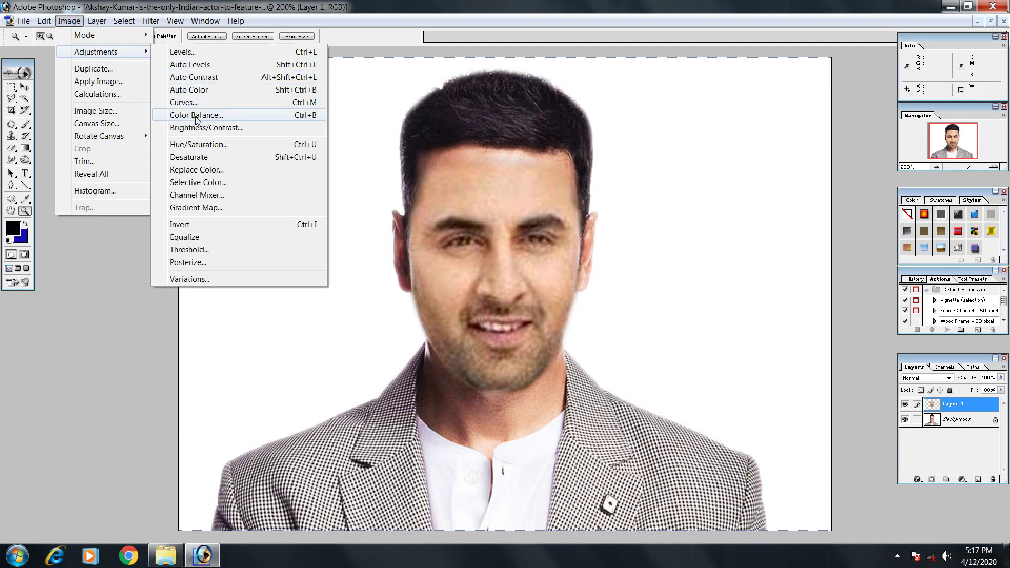
pyautogui.click(215, 116)
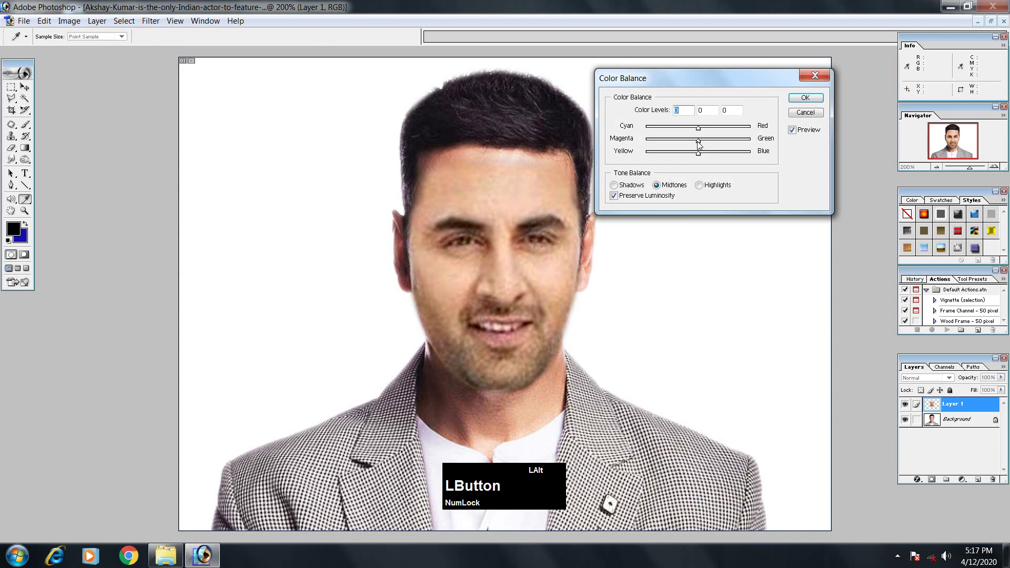
pyautogui.moveTo(697, 142); pyautogui.dragTo(684, 143)
pyautogui.moveTo(698, 155); pyautogui.dragTo(691, 155)
pyautogui.moveTo(698, 130); pyautogui.dragTo(692, 132)
pyautogui.click(818, 99)
# Step: Choose the Brush tool for retouching the forehead and set its opacity to 23%
pyautogui.press('z')
pyautogui.hotkey('ctrl', '=')
pyautogui.moveTo(578, 261); pyautogui.dragTo(542, 491)
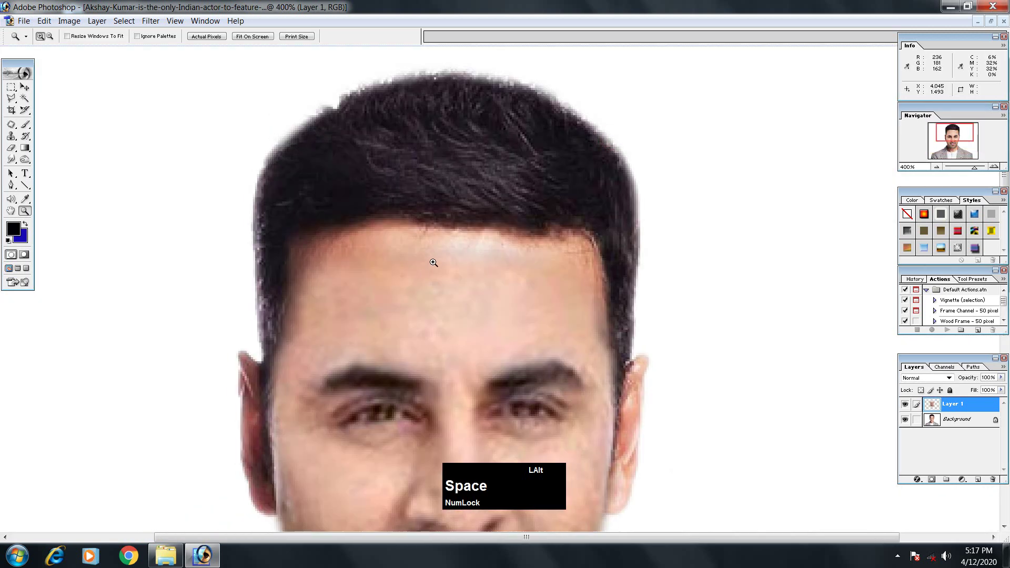
pyautogui.press('b')
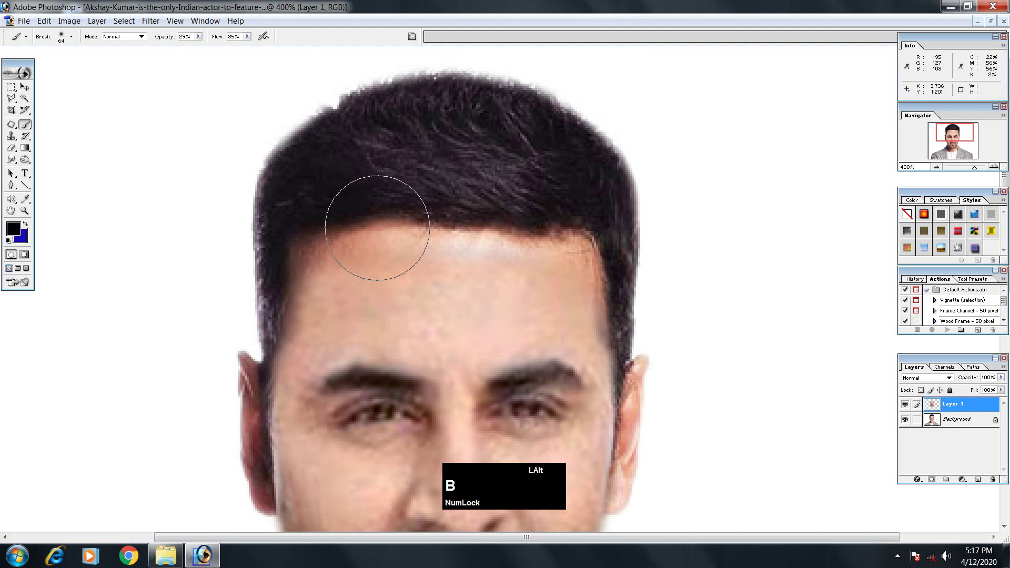
pyautogui.click(199, 37)
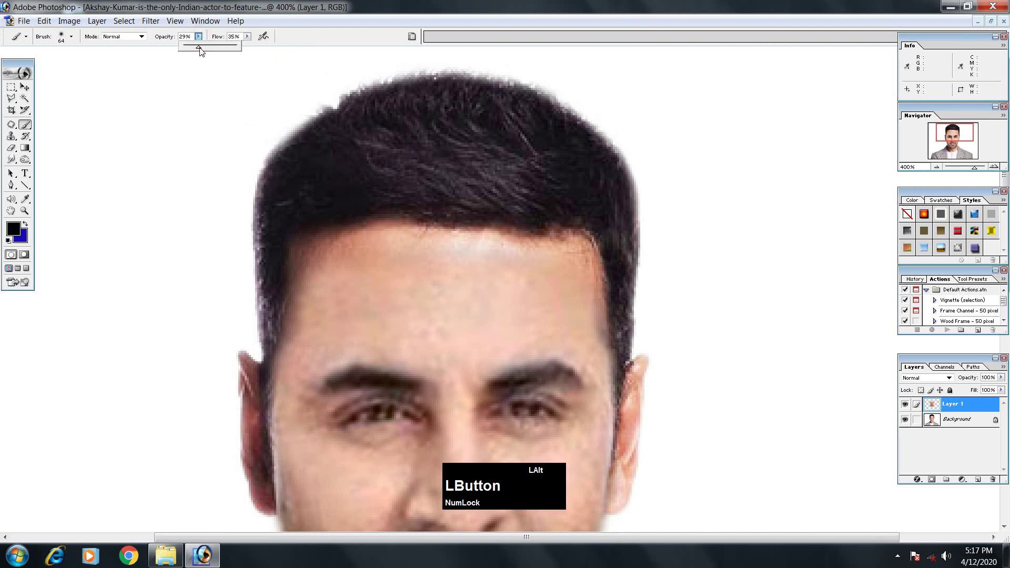
pyautogui.moveTo(198, 49); pyautogui.dragTo(196, 49)
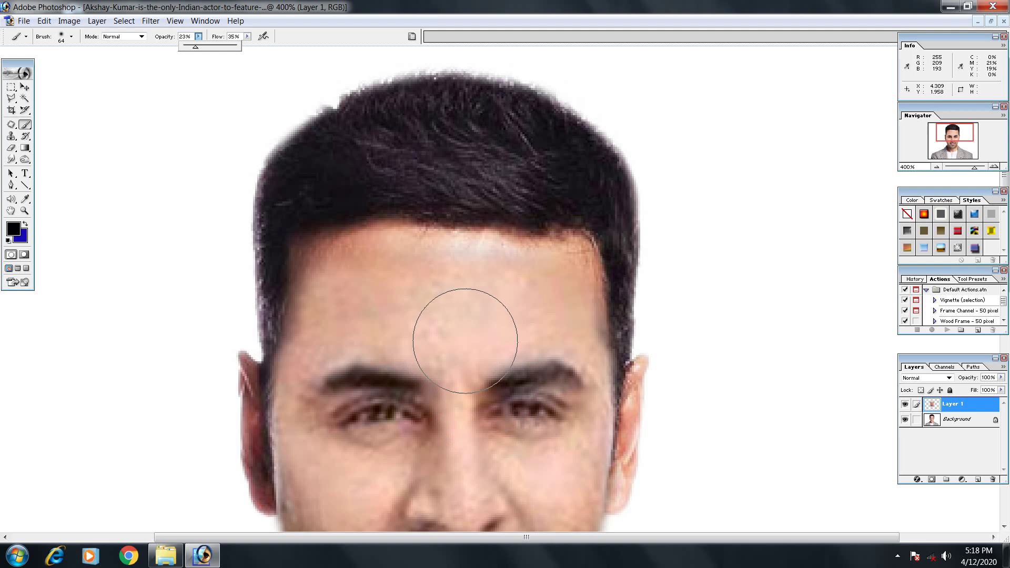
# Step: Sample the light skin tone from the lower forehead and set up the Brush with a size of 30
pyautogui.press('alt')
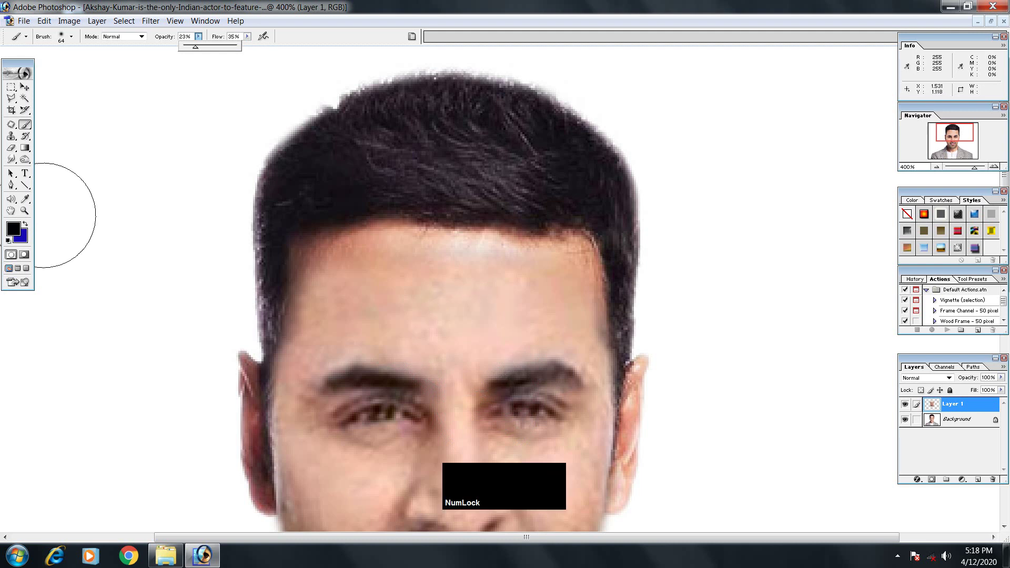
pyautogui.click(25, 199)
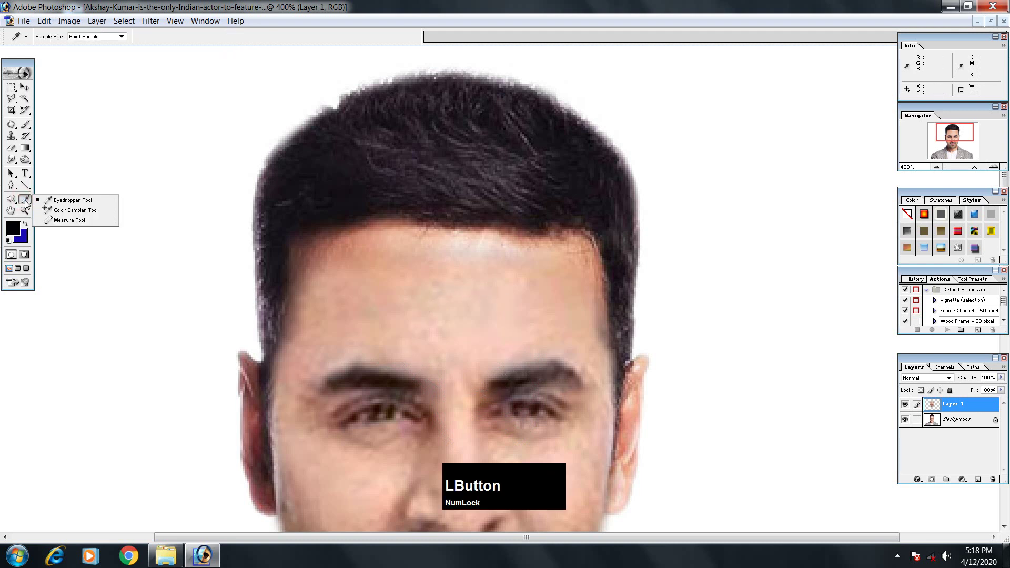
pyautogui.click(457, 345)
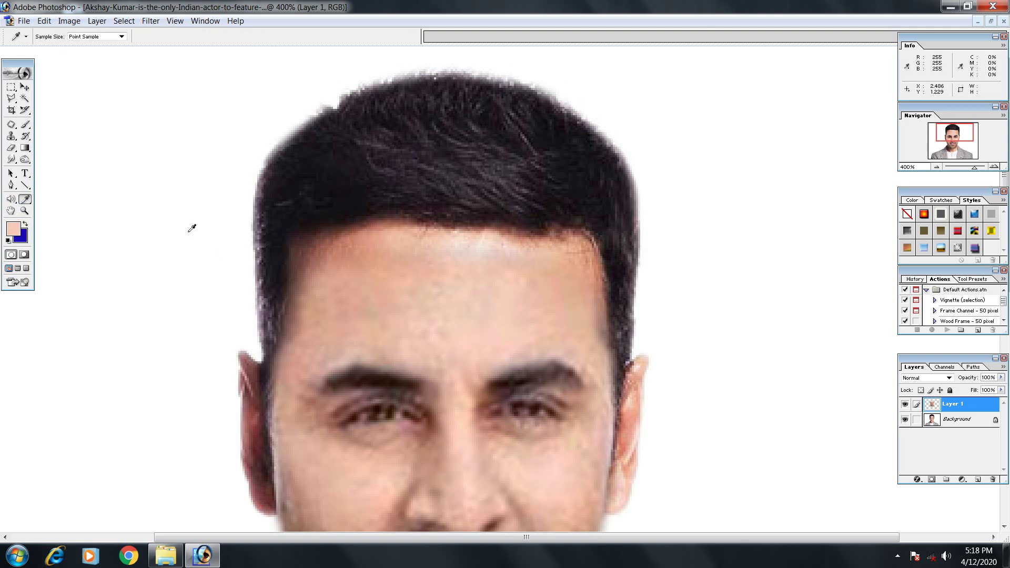
pyautogui.press('b')
pyautogui.moveTo(30, 130); pyautogui.dragTo(83, 127)
pyautogui.press('[')
pyautogui.press('[')
pyautogui.press('[')
pyautogui.press('[')
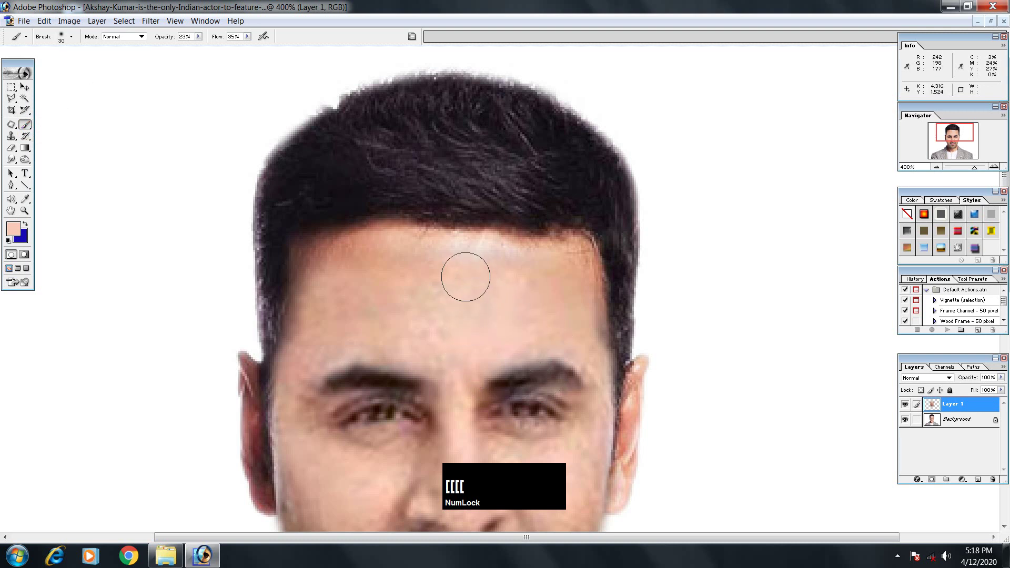
# Step: Paint the sampled skin tone softly over the forehead and along the hairline to even out the patchy blend
pyautogui.moveTo(424, 262)
pyautogui.mouseDown()
pyautogui.moveTo(348, 246)
pyautogui.moveTo(513, 261)
pyautogui.moveTo(575, 345)
pyautogui.moveTo(587, 223)
pyautogui.moveTo(544, 354)
pyautogui.mouseUp()
pyautogui.press('space')
pyautogui.moveTo(540, 263); pyautogui.dragTo(549, 329)
pyautogui.press('space')
pyautogui.moveTo(554, 397); pyautogui.dragTo(547, 237)
pyautogui.moveTo(525, 342)
pyautogui.mouseDown()
pyautogui.moveTo(561, 252)
pyautogui.moveTo(559, 260)
pyautogui.mouseUp()
pyautogui.moveTo(552, 355); pyautogui.dragTo(577, 271)
pyautogui.moveTo(578, 336)
pyautogui.mouseDown()
pyautogui.moveTo(551, 386)
pyautogui.moveTo(557, 379)
pyautogui.mouseUp()
pyautogui.press('Home')
pyautogui.press('space')
pyautogui.moveTo(638, 242); pyautogui.dragTo(464, 252)
pyautogui.moveTo(527, 248); pyautogui.dragTo(582, 242)
# Step: Check the chin and neck area, and merge all visible layers into the background
pyautogui.press('space')
pyautogui.moveTo(582, 474); pyautogui.dragTo(584, 200)
pyautogui.moveTo(604, 363)
pyautogui.mouseDown()
pyautogui.moveTo(583, 388)
pyautogui.moveTo(501, 423)
pyautogui.moveTo(408, 381)
pyautogui.moveTo(354, 338)
pyautogui.moveTo(385, 458)
pyautogui.moveTo(363, 427)
pyautogui.moveTo(421, 424)
pyautogui.moveTo(441, 414)
pyautogui.mouseUp()
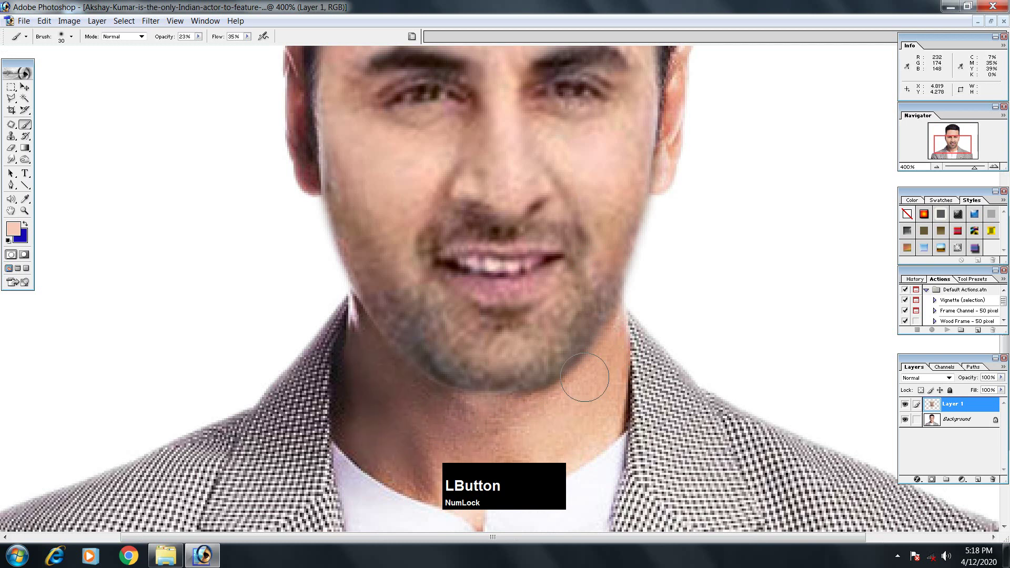
pyautogui.hotkey('ctrl', '-')
pyautogui.hotkey('ctrl', '-')
pyautogui.hotkey('ctrl', '-')
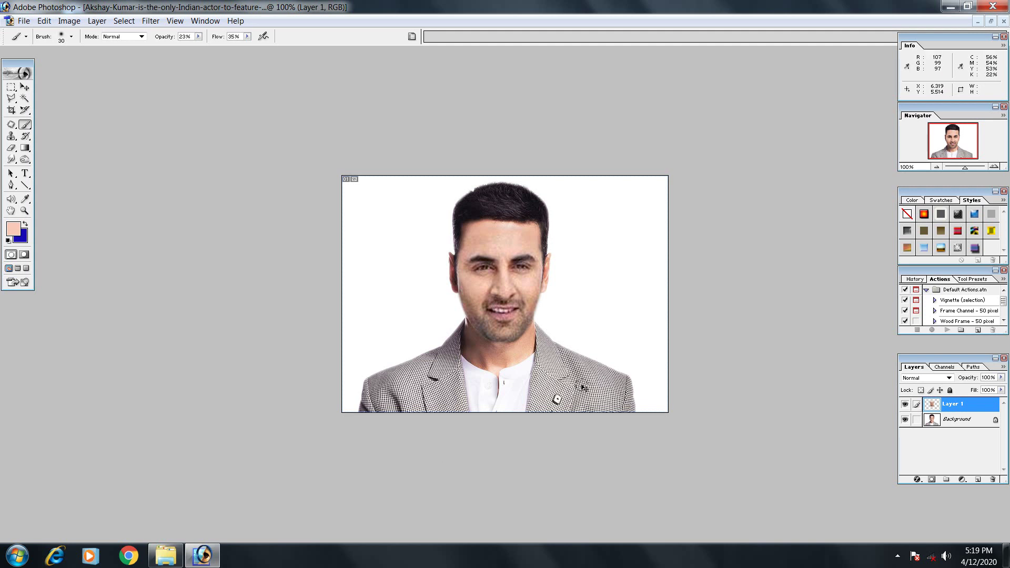
pyautogui.hotkey('ctrl', 'shift')
pyautogui.hotkey('ctrl', 'shift', 'e')
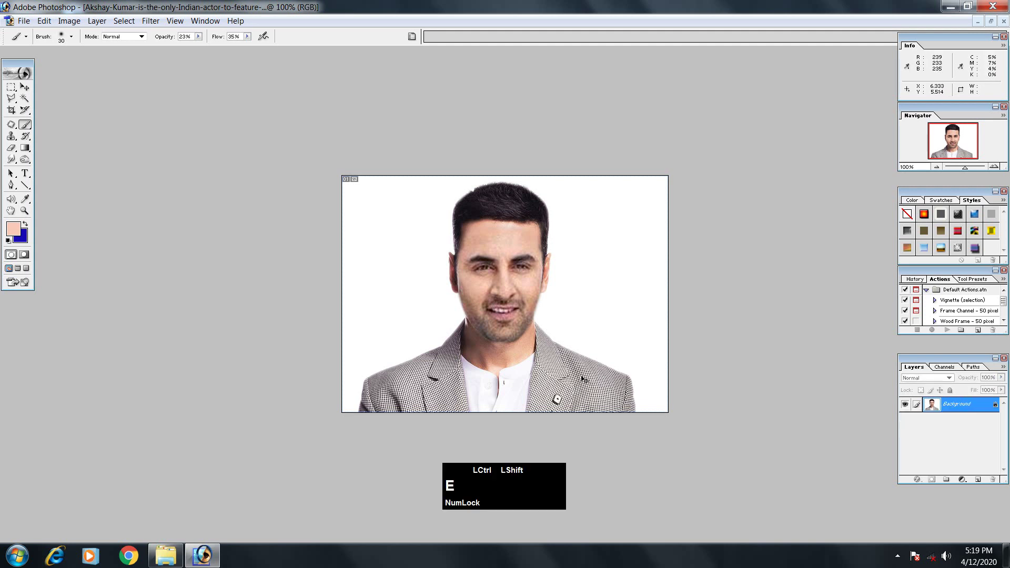
pyautogui.hotkey('ctrl', '=')
pyautogui.hotkey('ctrl', '=')
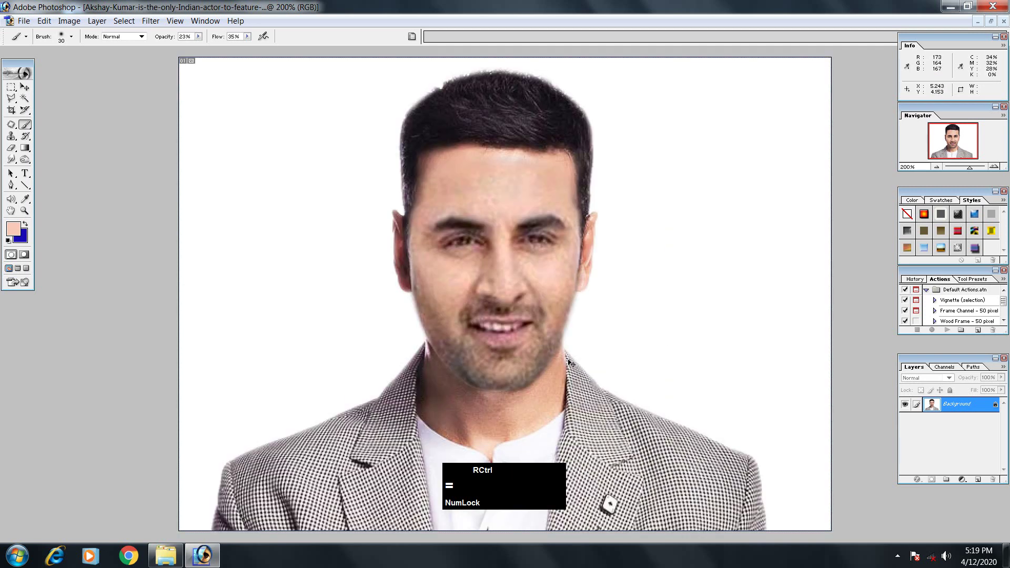
pyautogui.press('space')
pyautogui.moveTo(509, 255); pyautogui.dragTo(536, 323)
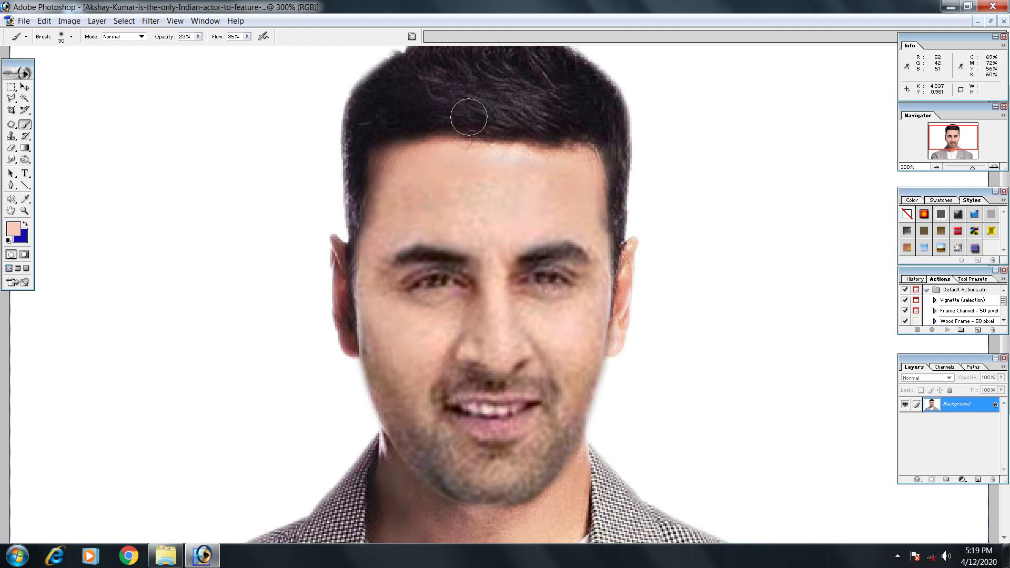
pyautogui.hotkey('ctrl', '-')
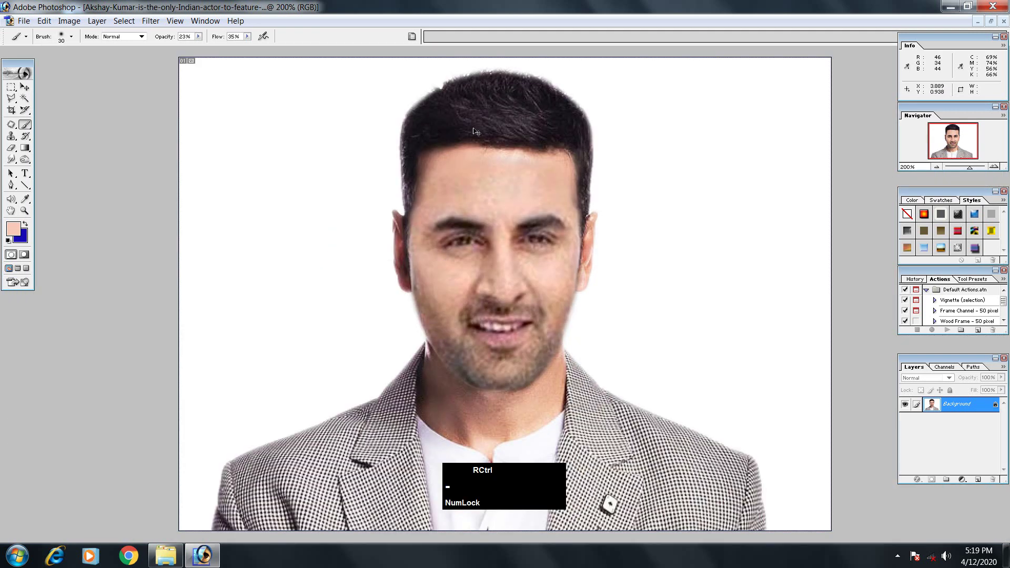